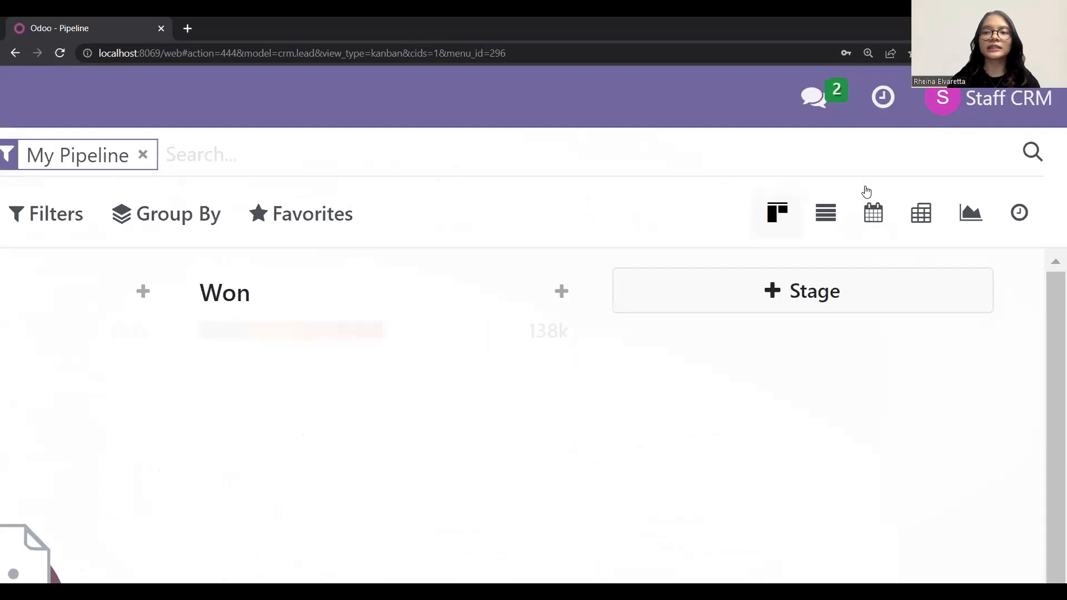
- Create and save a lead titled Office Product Deals for PT Abcdef, Jakarta, Indonesia, with 40% probability and the contact's name, email and phone
{"action": "scroll", "coordinate": [867, 188], "scroll_direction": "right", "scroll_amount": 2}
{"action": "scroll", "coordinate": [866, 187], "scroll_direction": "up", "scroll_amount": 2}
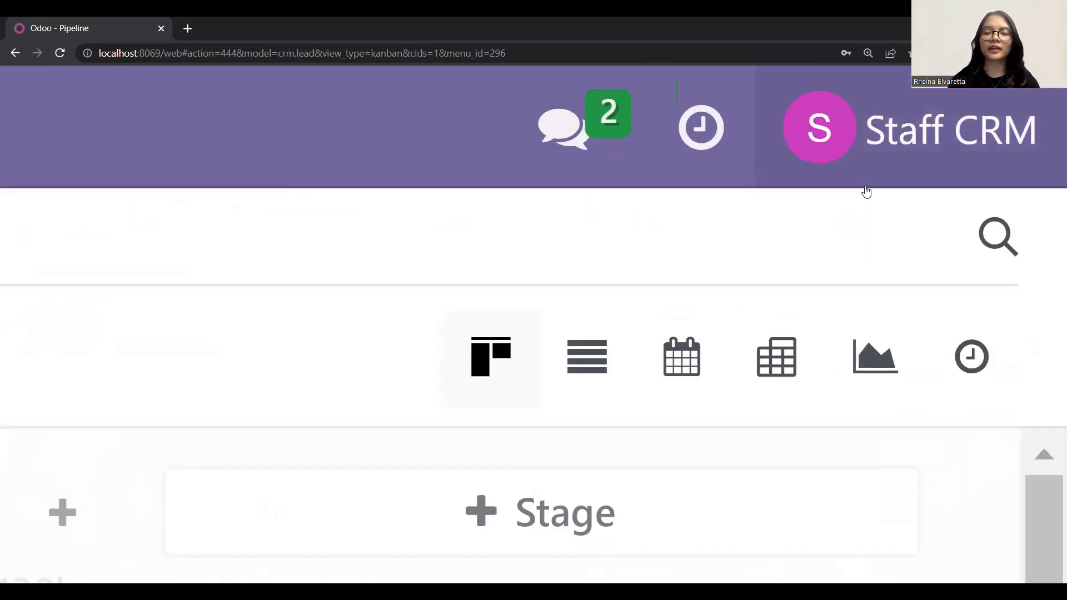
{"action": "key", "text": "ctrl+0"}
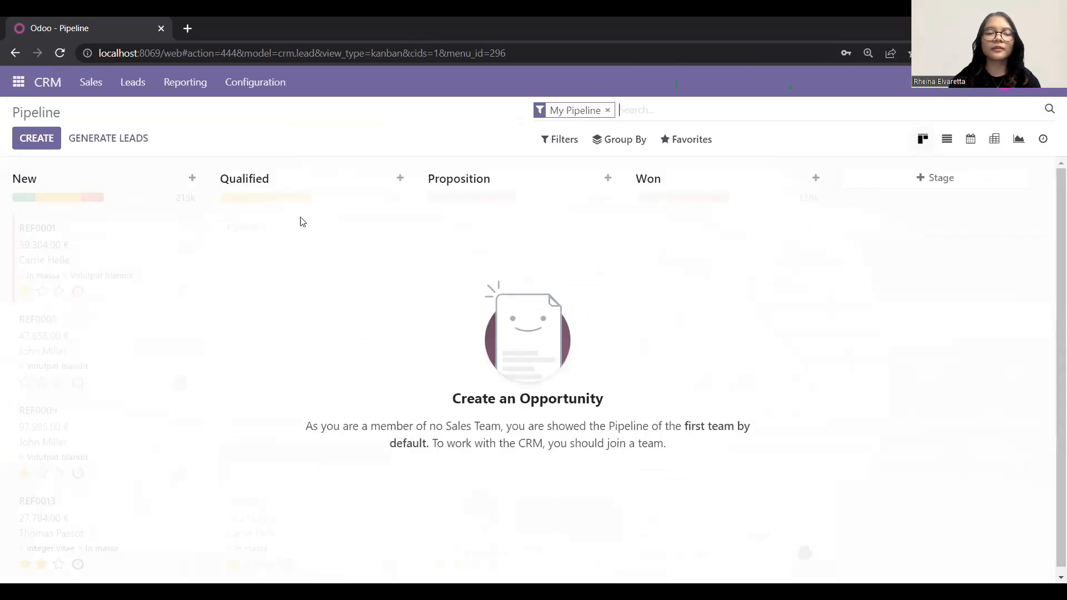
{"action": "left_click", "coordinate": [131, 95]}
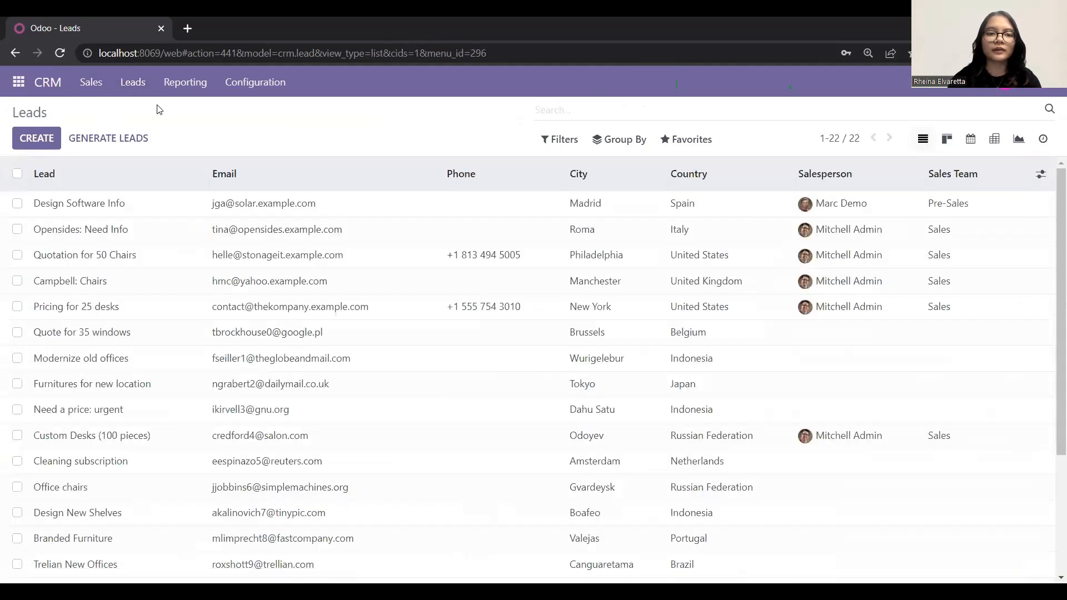
{"action": "left_click", "coordinate": [37, 139]}
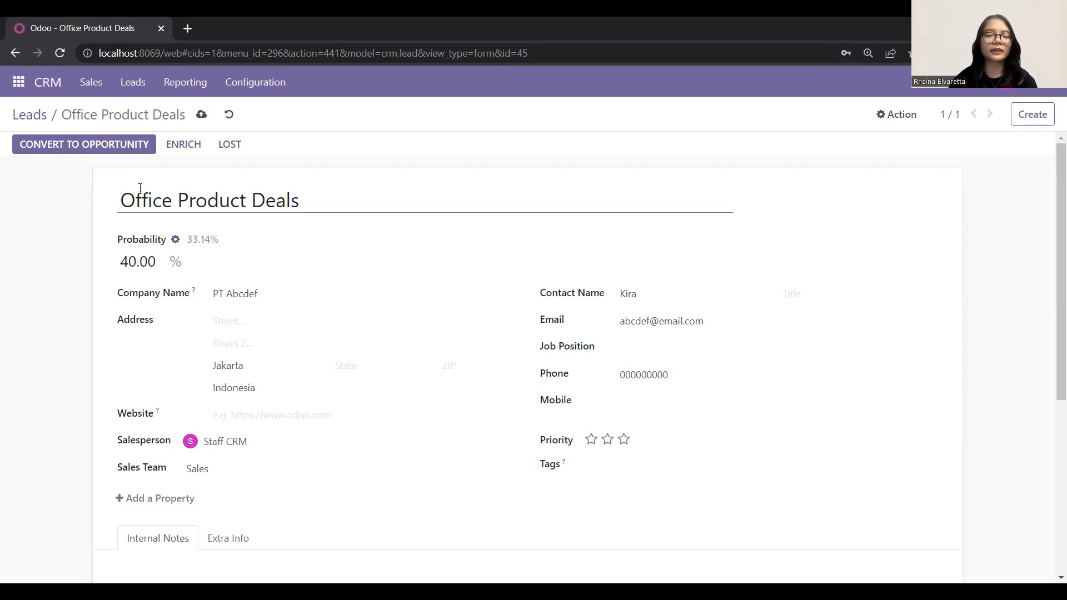
{"action": "left_click", "coordinate": [202, 116]}
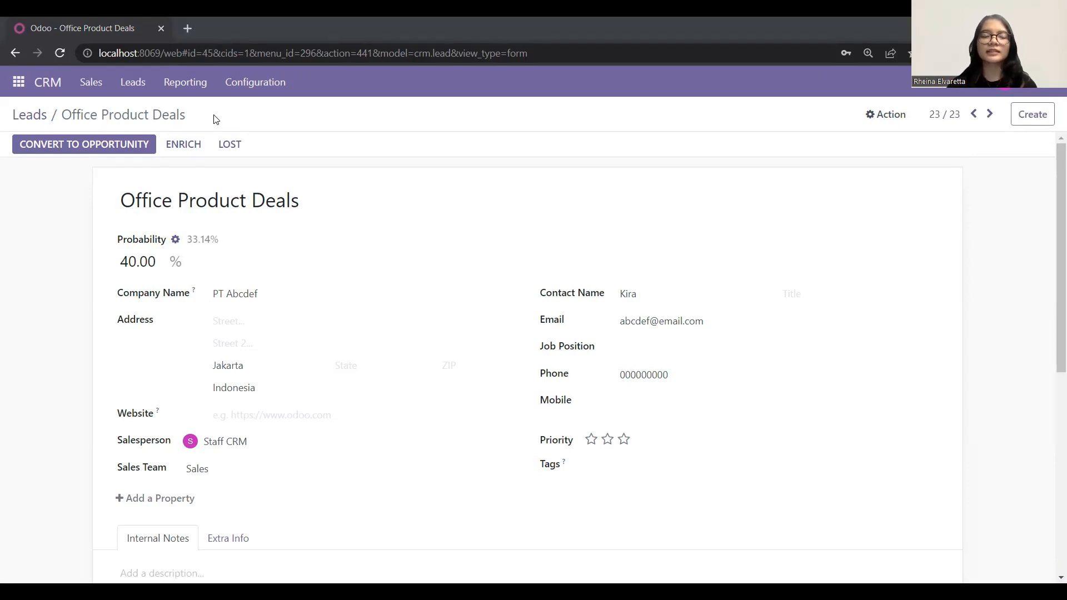
- Open the Office Product Deals lead from the leads list and convert it to an opportunity, creating a new customer for it
{"action": "left_click", "coordinate": [142, 89]}
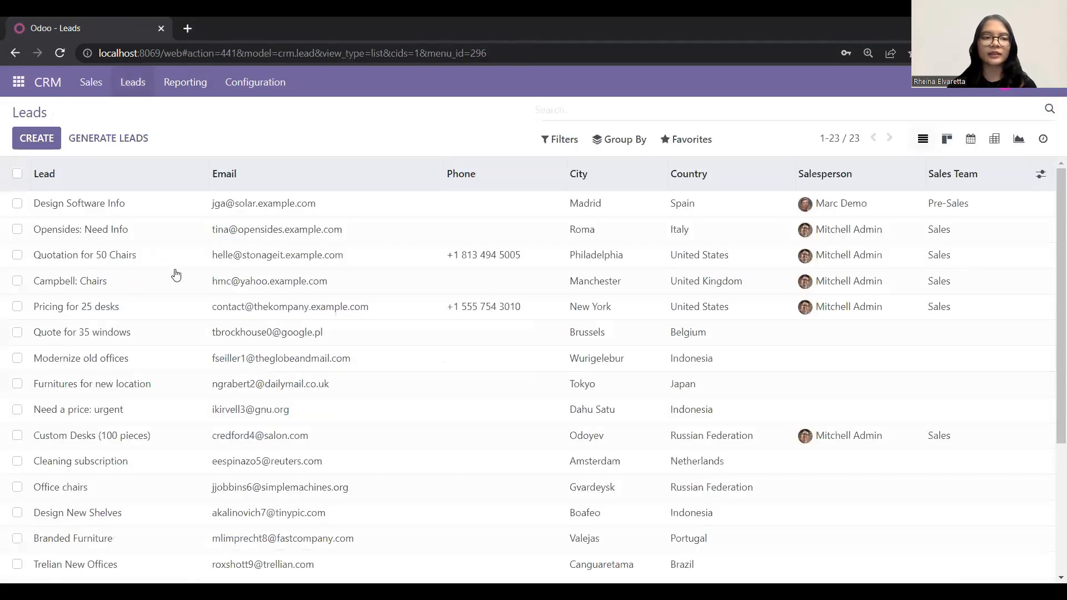
{"action": "scroll", "coordinate": [176, 274], "scroll_direction": "down", "scroll_amount": 3}
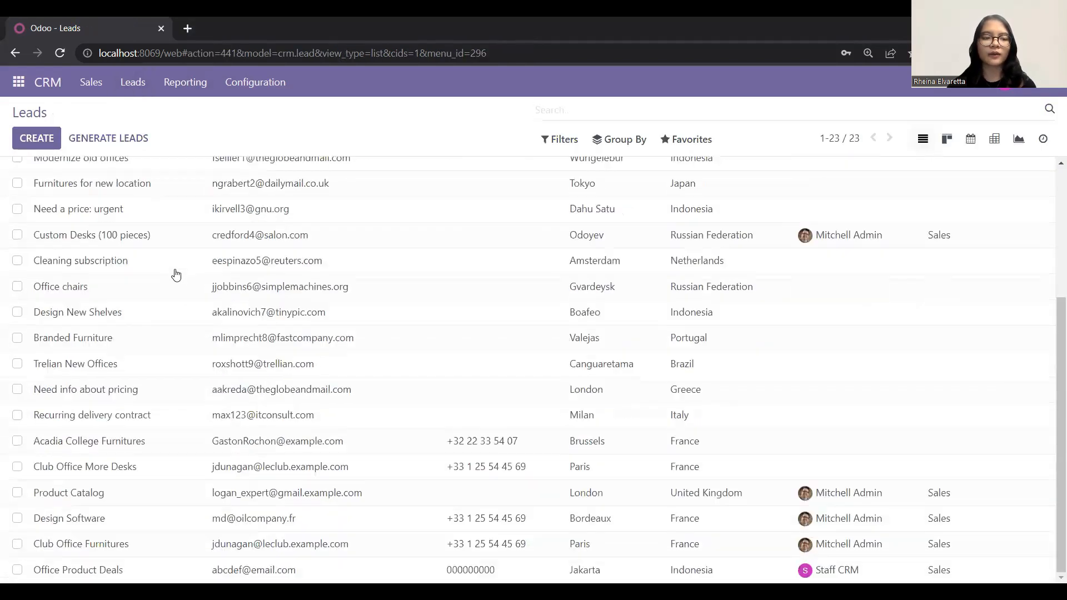
{"action": "left_click", "coordinate": [144, 576]}
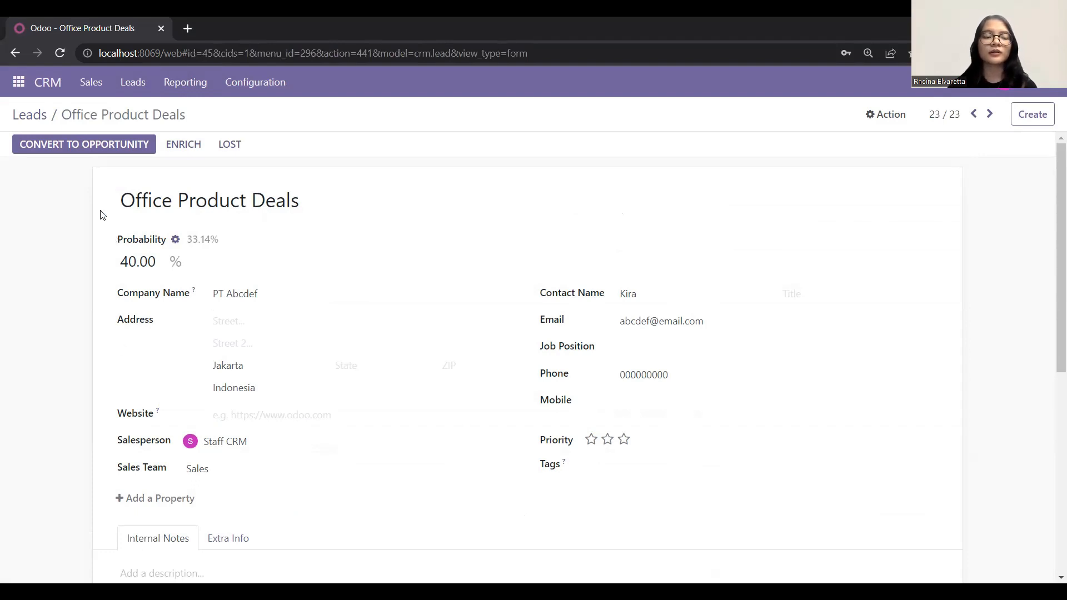
{"action": "left_click", "coordinate": [58, 149]}
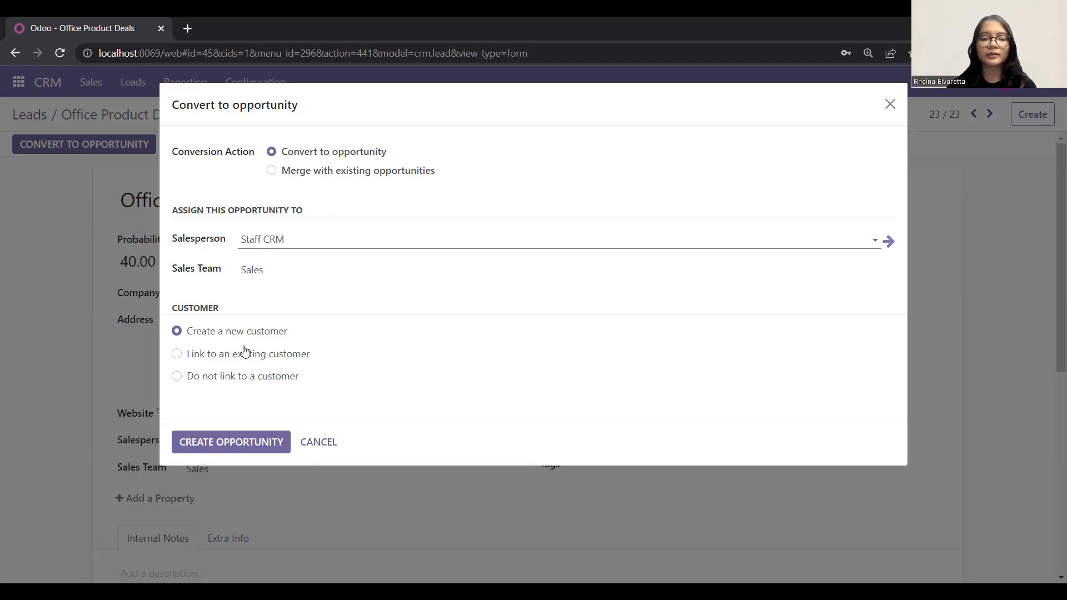
{"action": "left_click", "coordinate": [215, 441]}
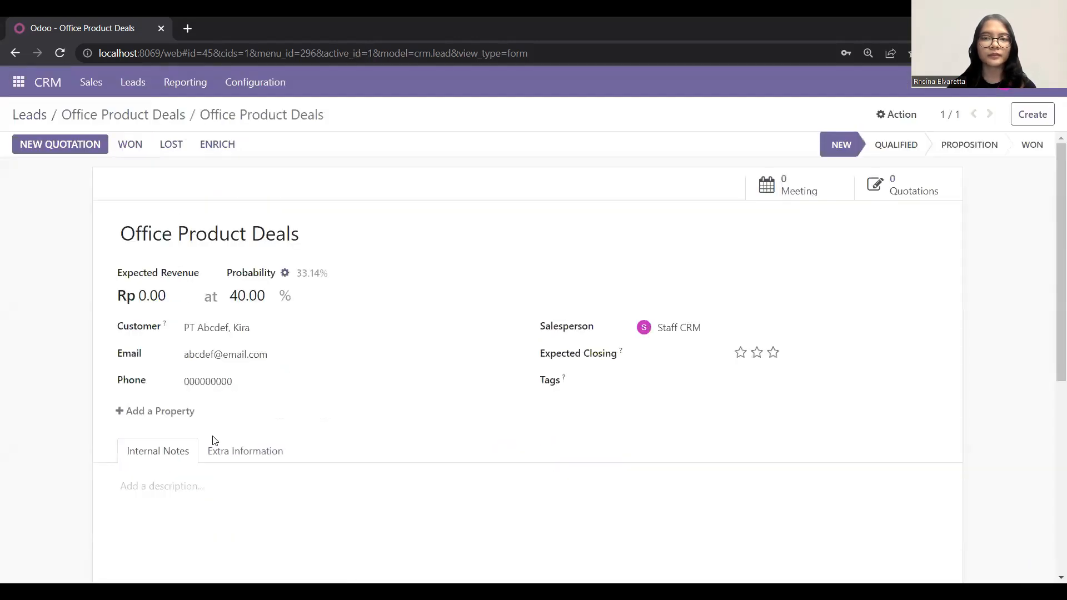
- From My Pipeline, give the Office Product Deals opportunity an expected revenue of Rp 10,800,000 and three-star priority, and mark it as won
{"action": "scroll", "coordinate": [215, 441], "scroll_direction": "down", "scroll_amount": 4}
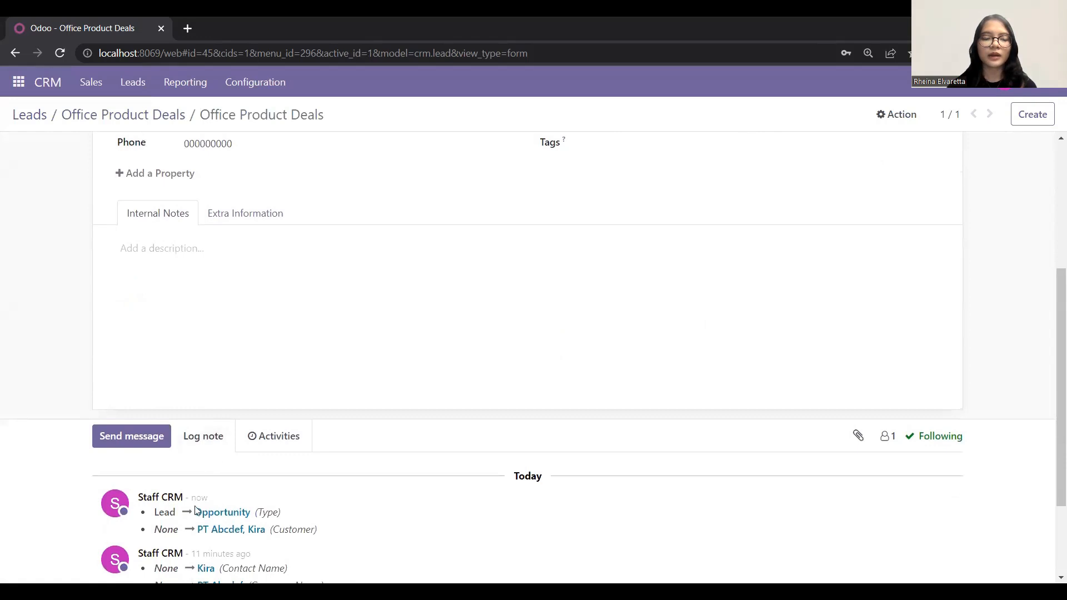
{"action": "scroll", "coordinate": [424, 383], "scroll_direction": "up", "scroll_amount": 4}
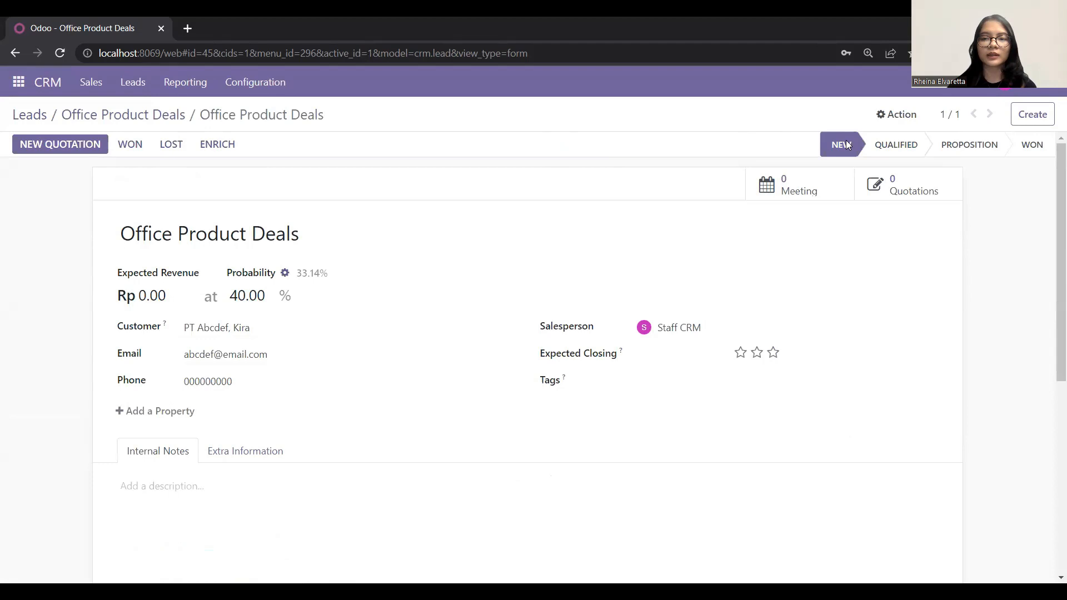
{"action": "left_click", "coordinate": [94, 84]}
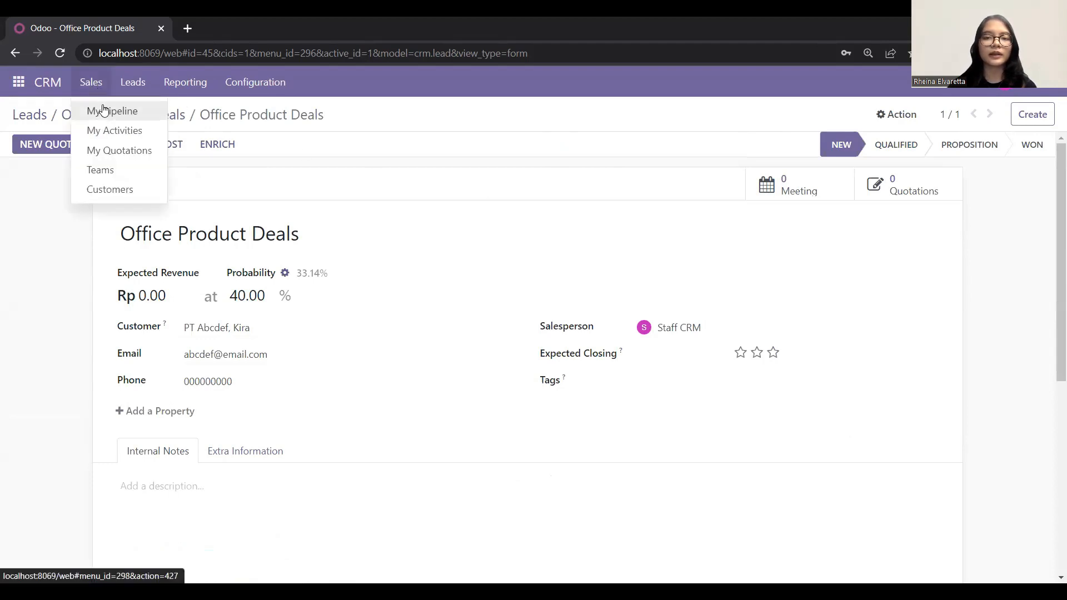
{"action": "left_click", "coordinate": [104, 110]}
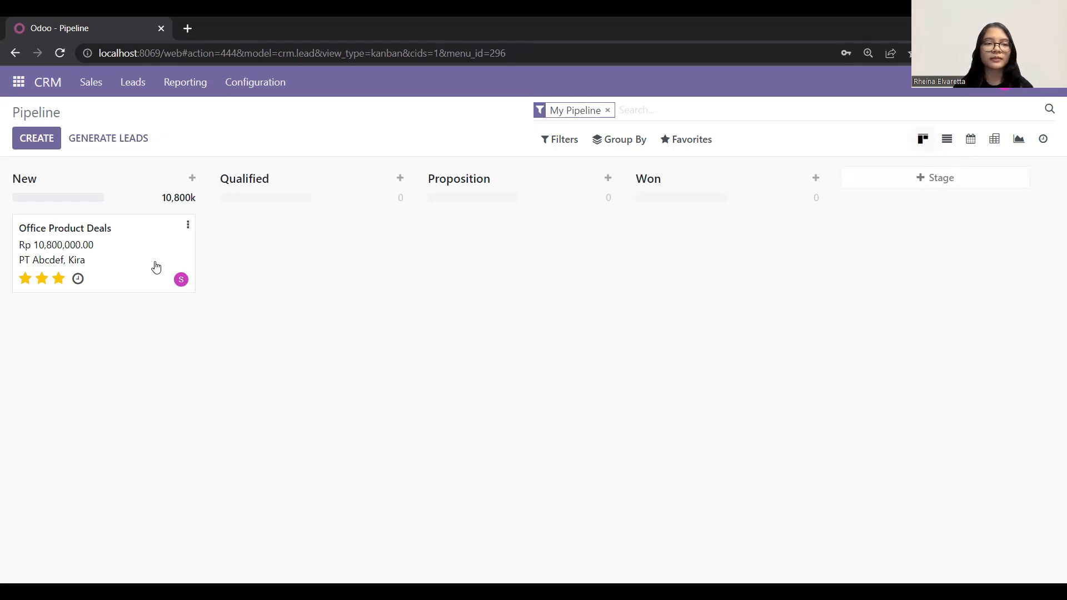
{"action": "left_click", "coordinate": [156, 267]}
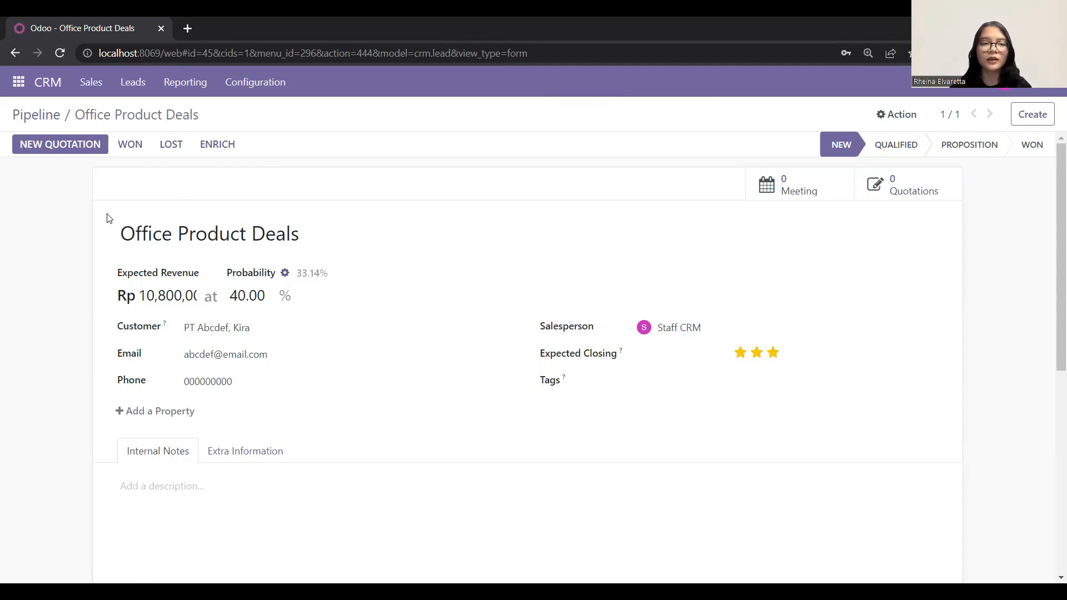
{"action": "left_click", "coordinate": [131, 144]}
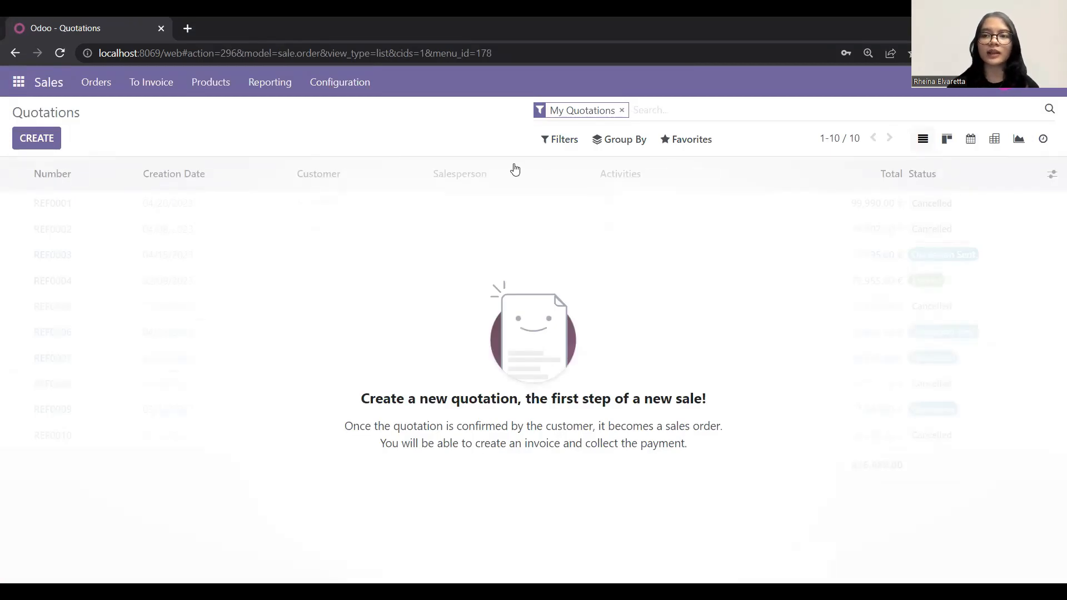
- In the Sales app, create and save a quotation for PT Abcdef with 12 [FURN_0789] Individual Workplace at 900,000 each and Immediate Payment terms
{"action": "scroll", "coordinate": [715, 83], "scroll_direction": "up", "scroll_amount": 2}
{"action": "scroll", "coordinate": [714, 82], "scroll_direction": "up", "scroll_amount": 5}
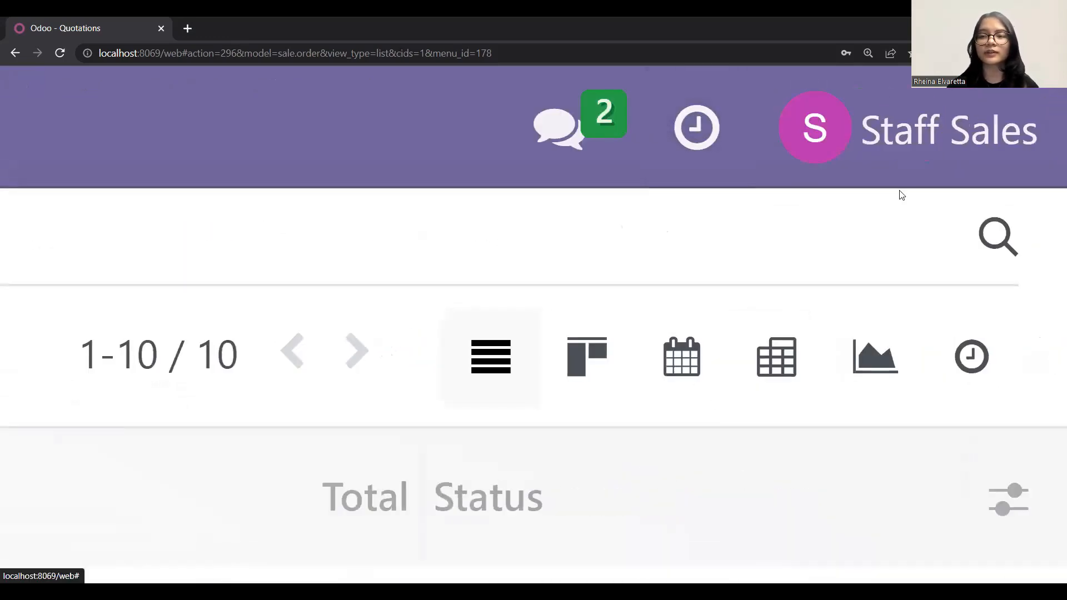
{"action": "scroll", "coordinate": [901, 195], "scroll_direction": "down", "scroll_amount": 6}
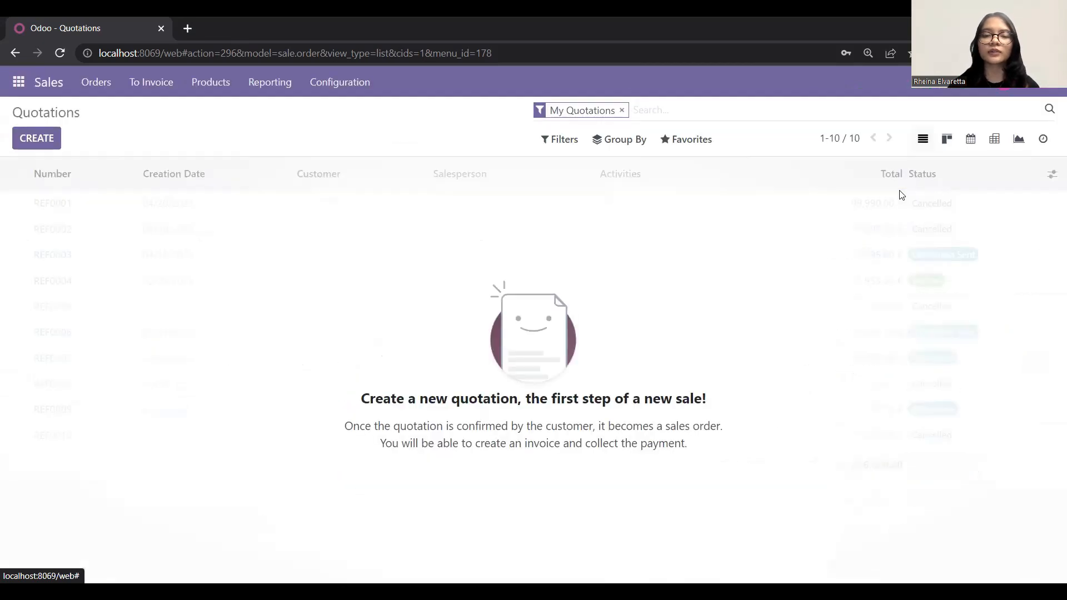
{"action": "left_click", "coordinate": [37, 139]}
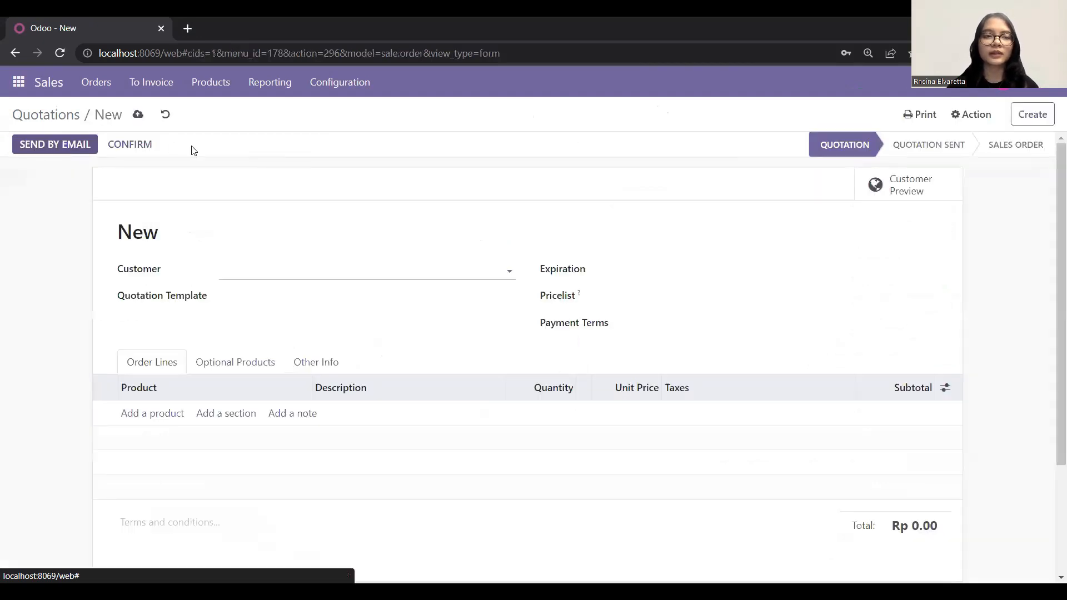
{"action": "scroll", "coordinate": [223, 183], "scroll_direction": "down", "scroll_amount": 1}
{"action": "scroll", "coordinate": [223, 183], "scroll_direction": "up", "scroll_amount": 1}
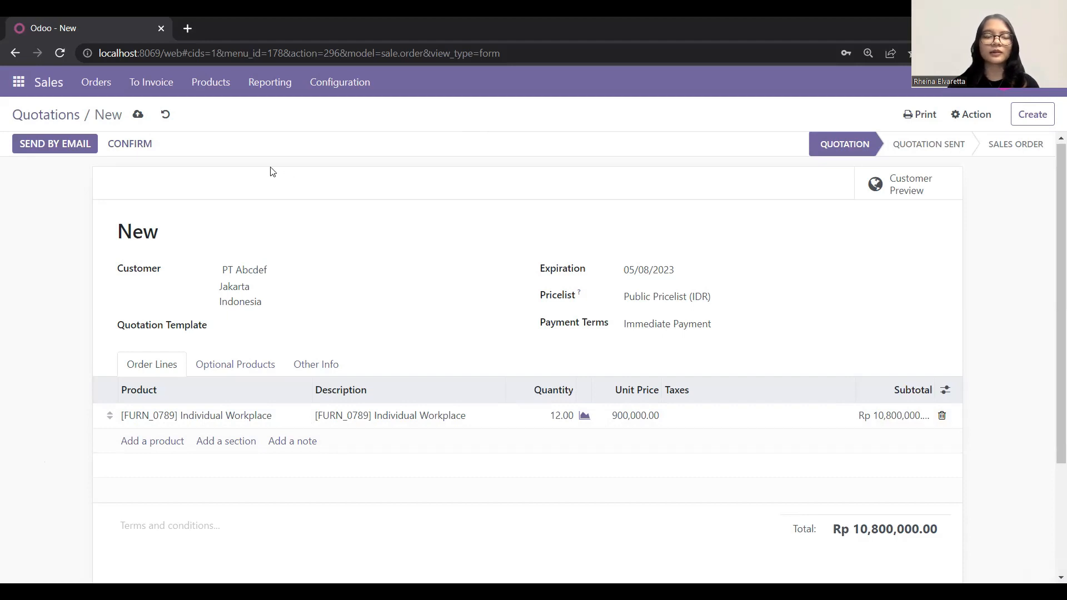
{"action": "left_click", "coordinate": [138, 114]}
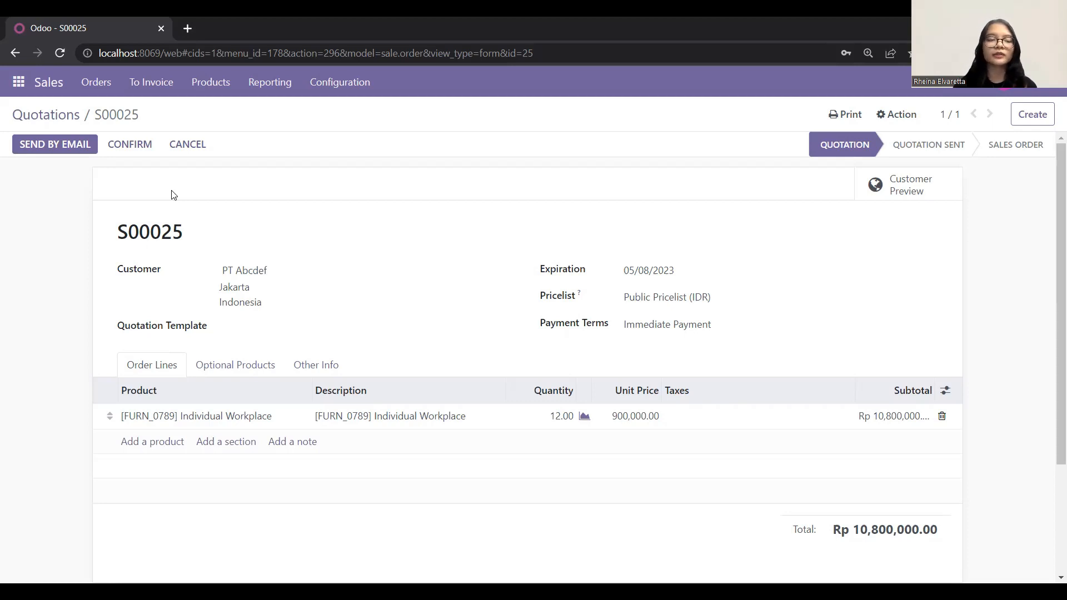
- Email the quotation with its PDF attachment to PT Abcdef using the Sales: Send Quotation template, and confirm it as a sales order
{"action": "left_click", "coordinate": [60, 147]}
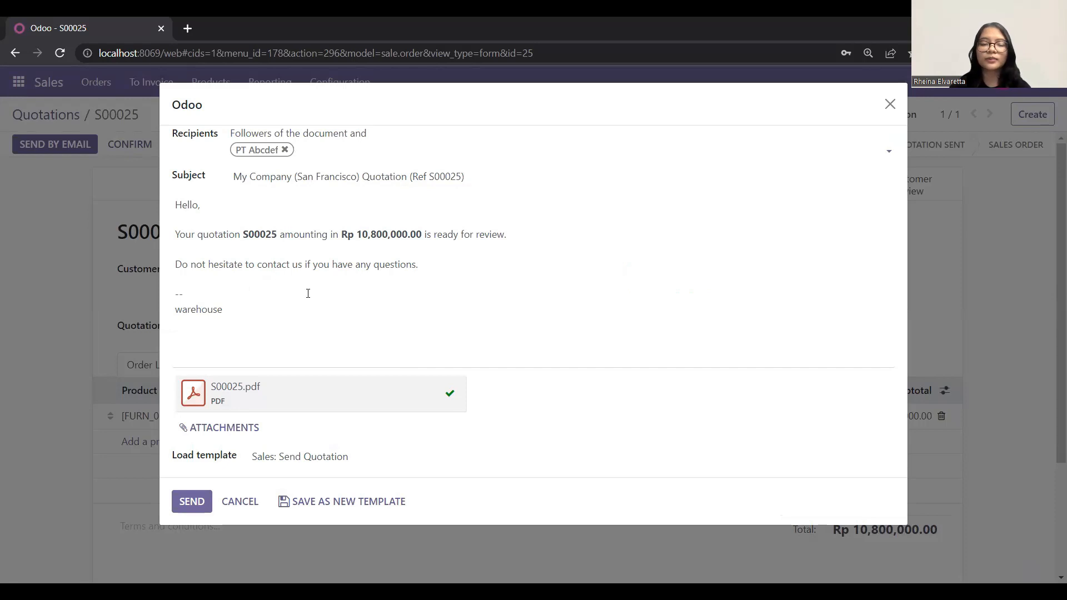
{"action": "mouse_move", "coordinate": [251, 404]}
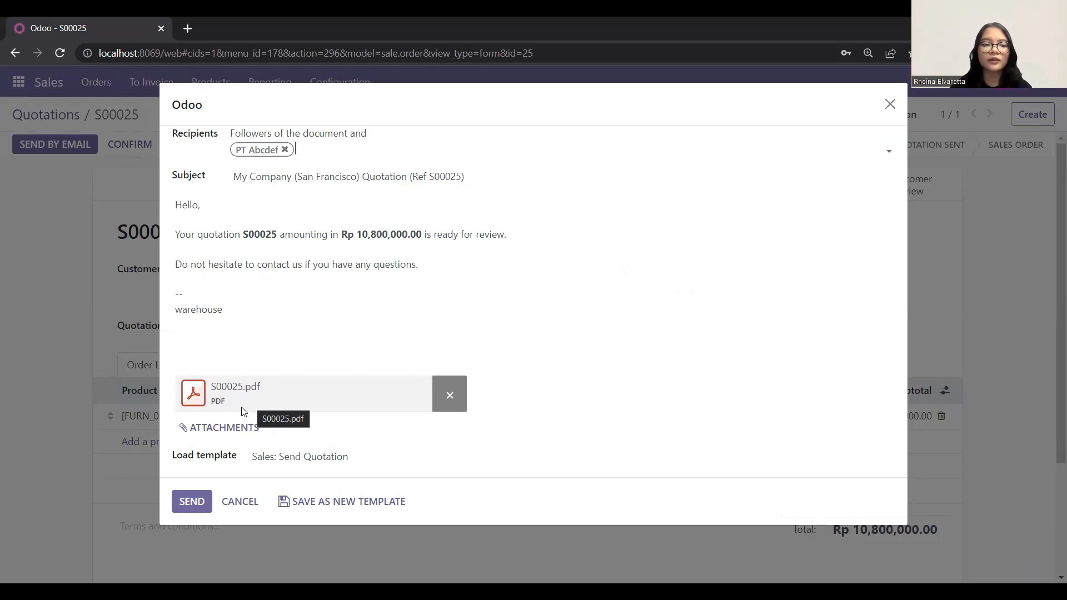
{"action": "left_click", "coordinate": [192, 500]}
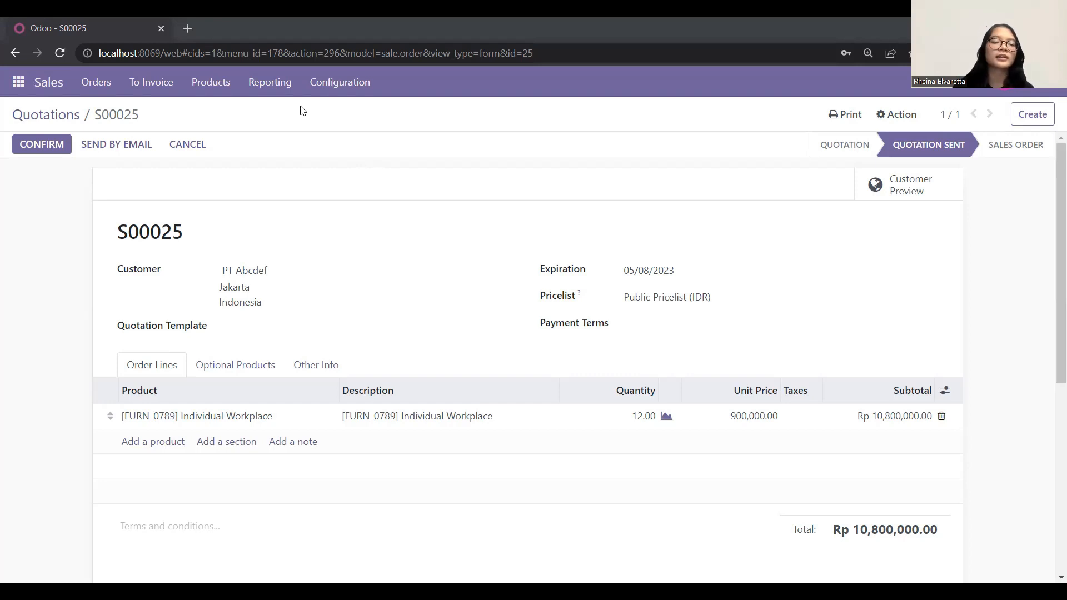
{"action": "left_click", "coordinate": [33, 143]}
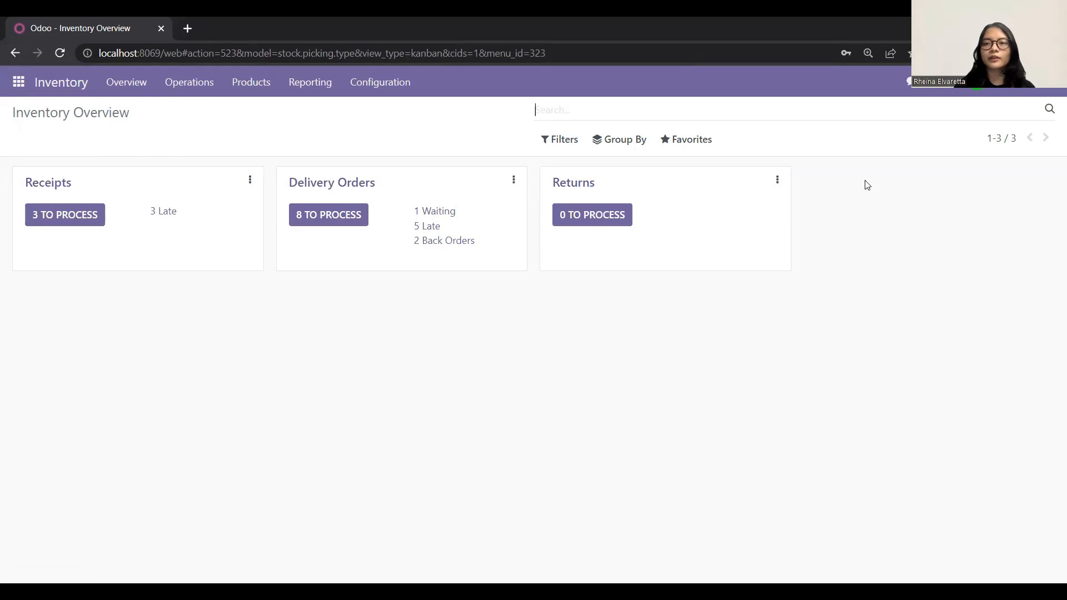
- In the Inventory app, open the PT Abcdef delivery order and check the Individual Workplace's forecasted stock report
{"action": "scroll", "coordinate": [865, 184], "scroll_direction": "up", "scroll_amount": 5}
{"action": "scroll", "coordinate": [868, 185], "scroll_direction": "up", "scroll_amount": 5}
{"action": "scroll", "coordinate": [867, 185], "scroll_direction": "right", "scroll_amount": 5}
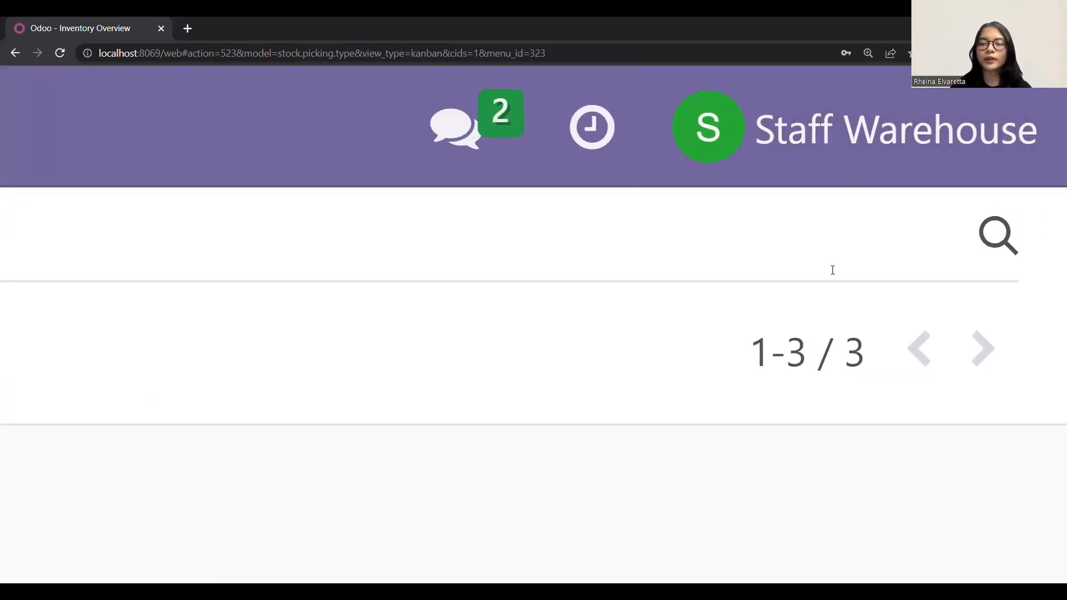
{"action": "scroll", "coordinate": [833, 270], "scroll_direction": "down", "scroll_amount": 5}
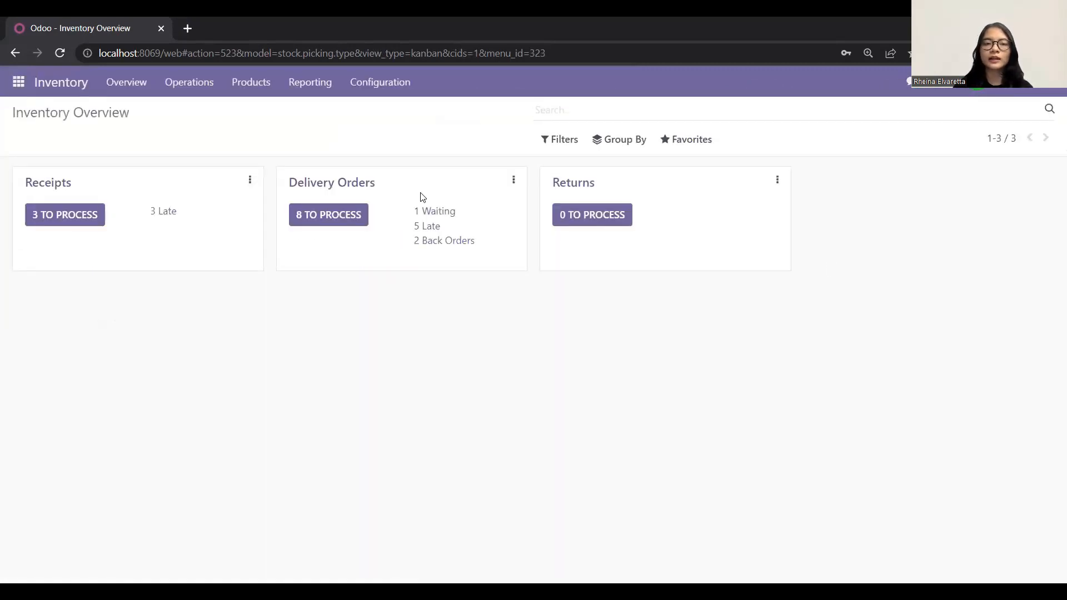
{"action": "left_click", "coordinate": [365, 192]}
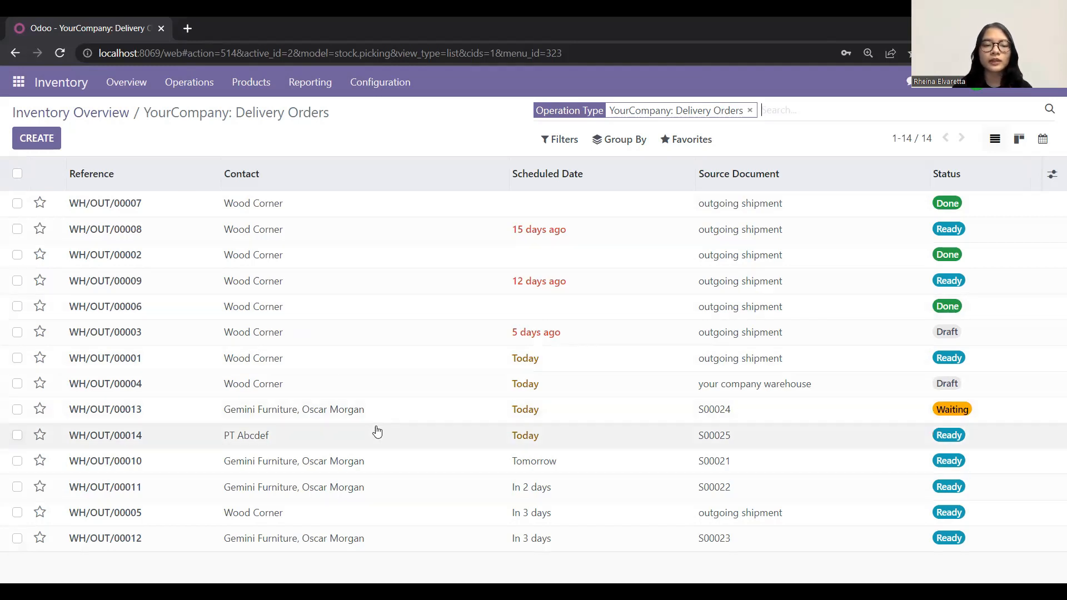
{"action": "left_click", "coordinate": [288, 440]}
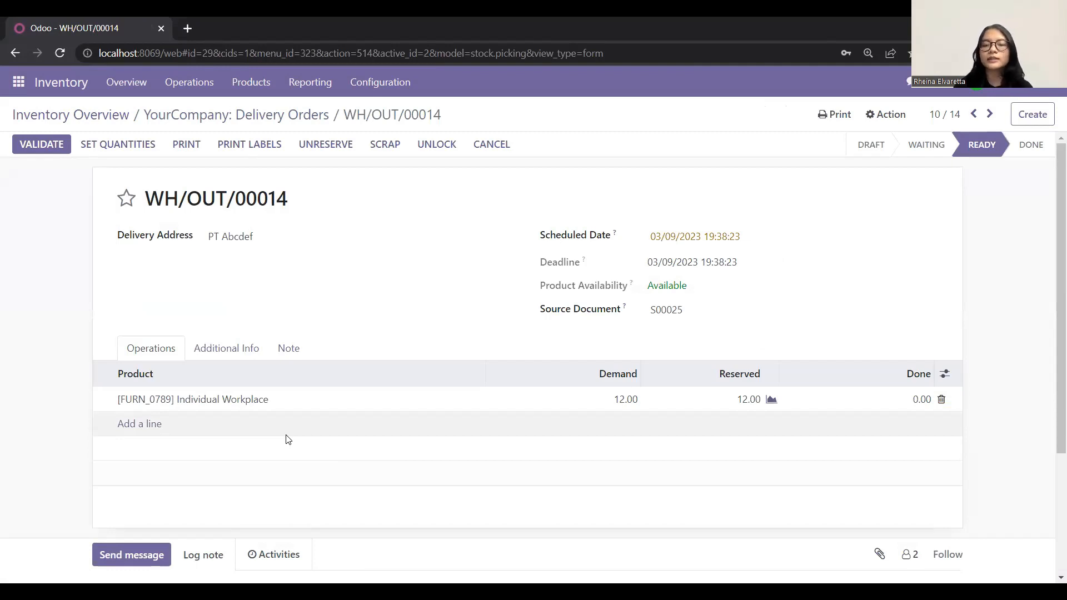
{"action": "left_click", "coordinate": [769, 398]}
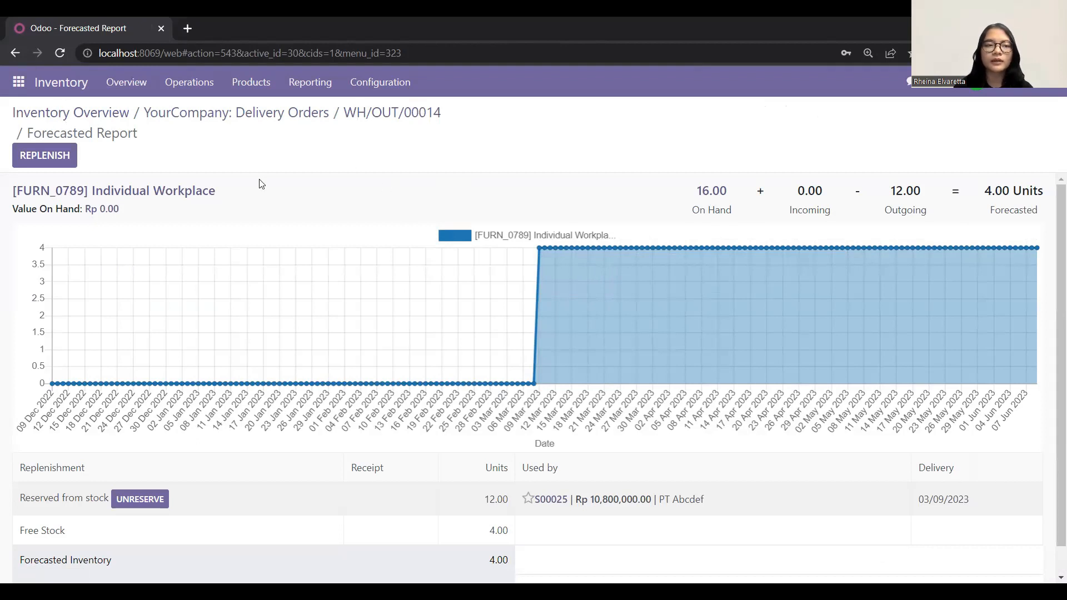
{"action": "left_click", "coordinate": [361, 120]}
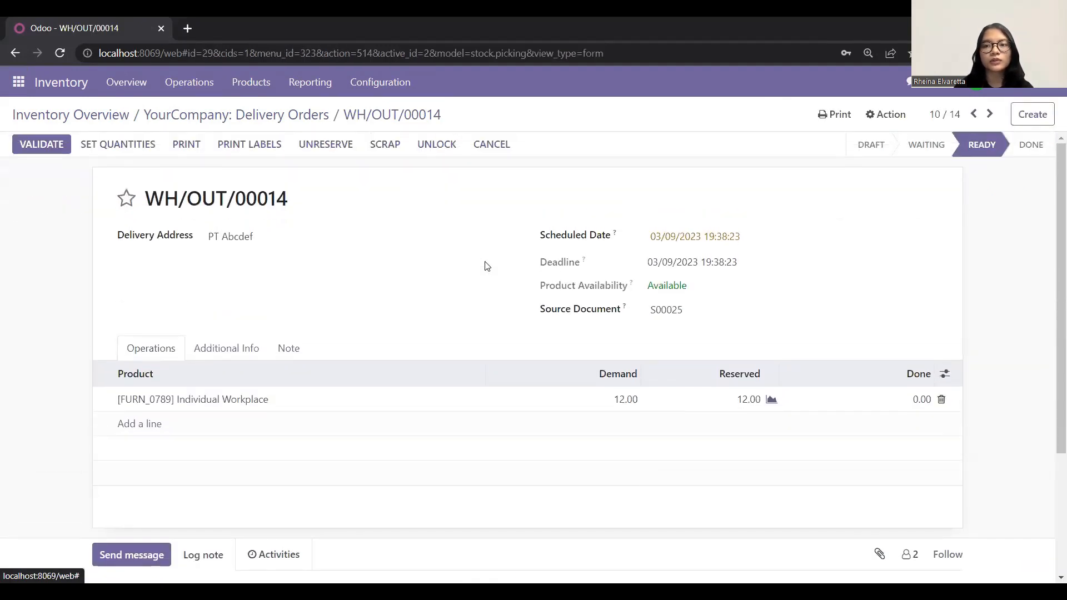
- Validate the PT Abcdef delivery order as an immediate transfer of all quantities, with SMS confirmation disabled
{"action": "left_click", "coordinate": [59, 142]}
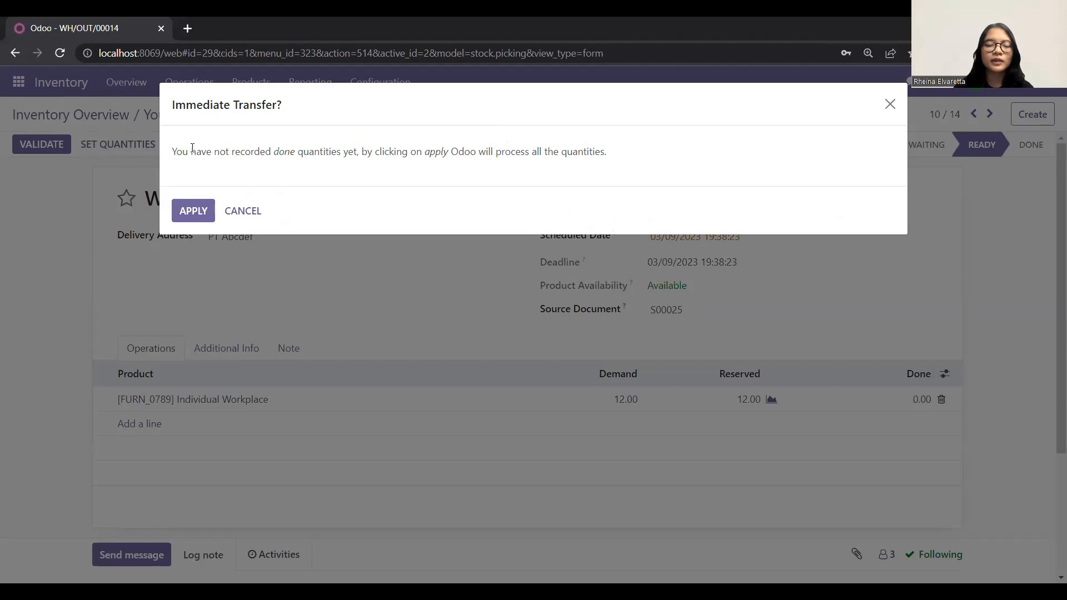
{"action": "left_click", "coordinate": [189, 210]}
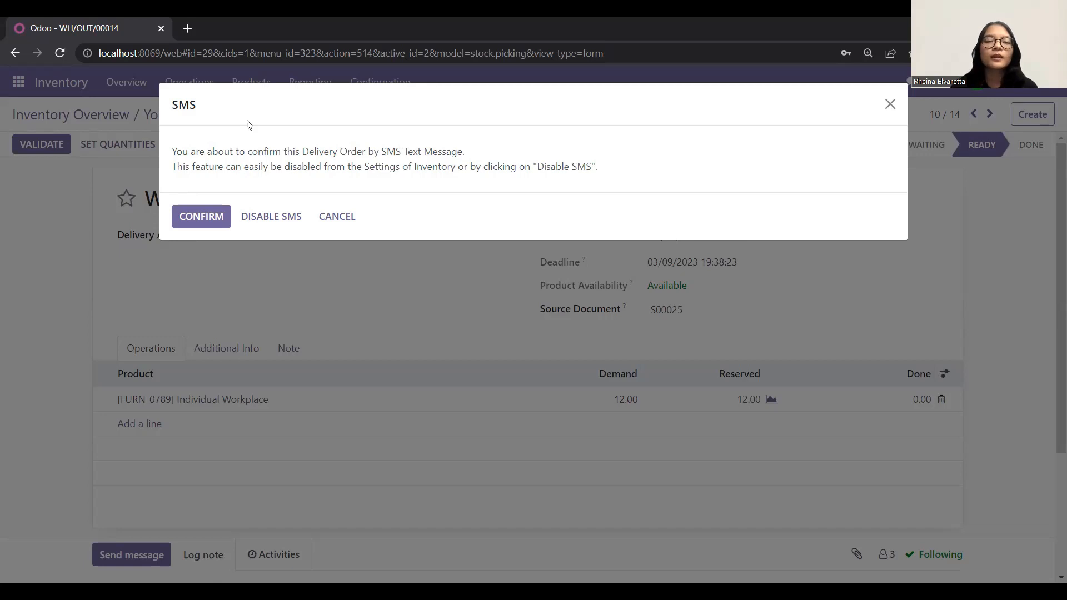
{"action": "left_click", "coordinate": [264, 222]}
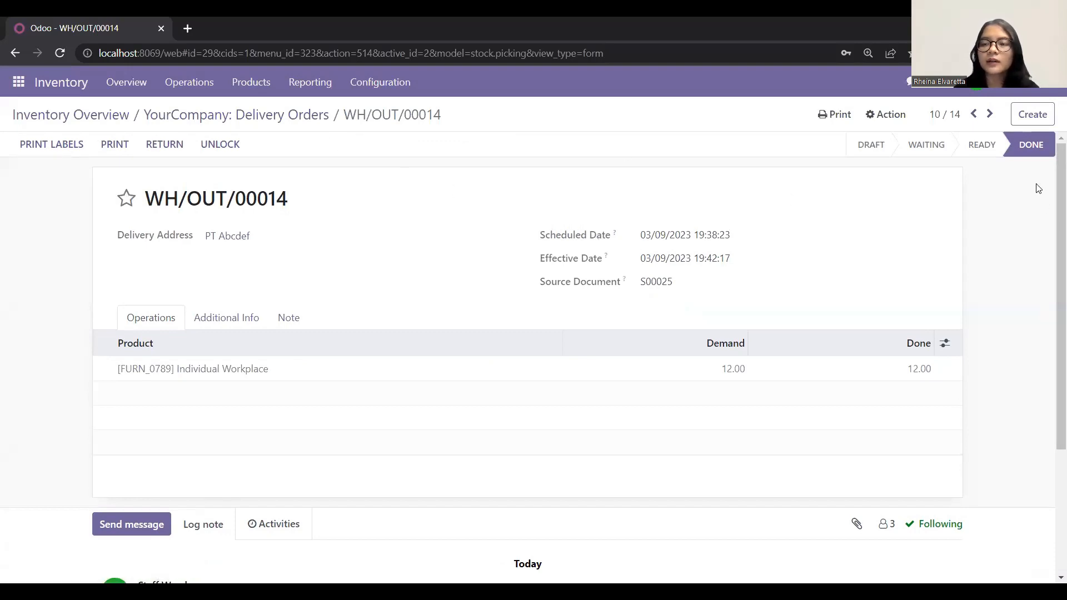
{"action": "scroll", "coordinate": [985, 232], "scroll_direction": "down", "scroll_amount": 2}
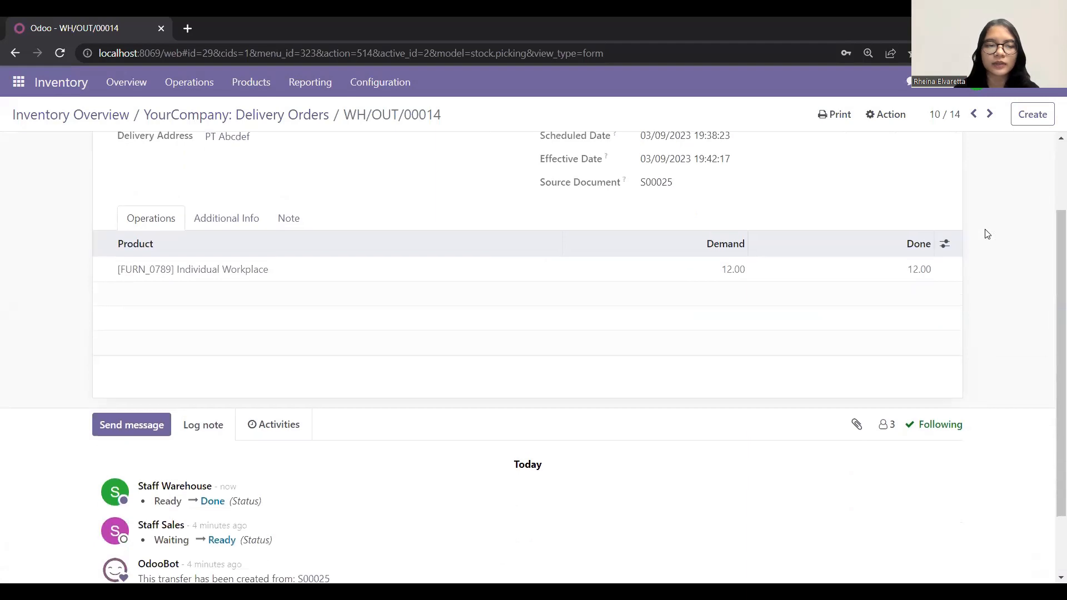
- In the Sales app, open the PT Abcdef sales order and create and view a regular draft invoice from it
{"action": "scroll", "coordinate": [985, 232], "scroll_direction": "up", "scroll_amount": 2}
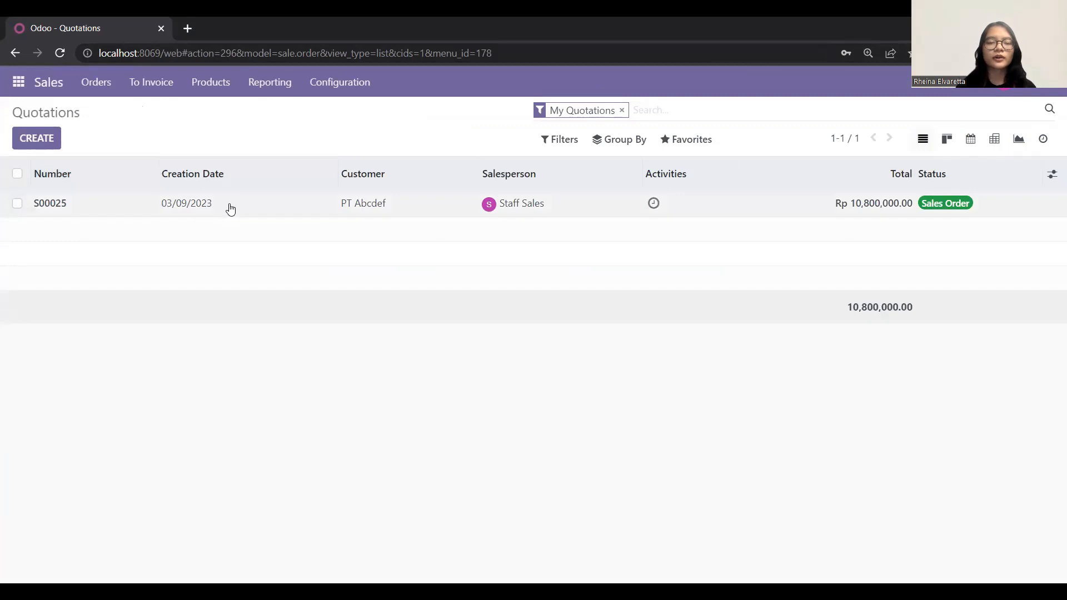
{"action": "left_click", "coordinate": [97, 209]}
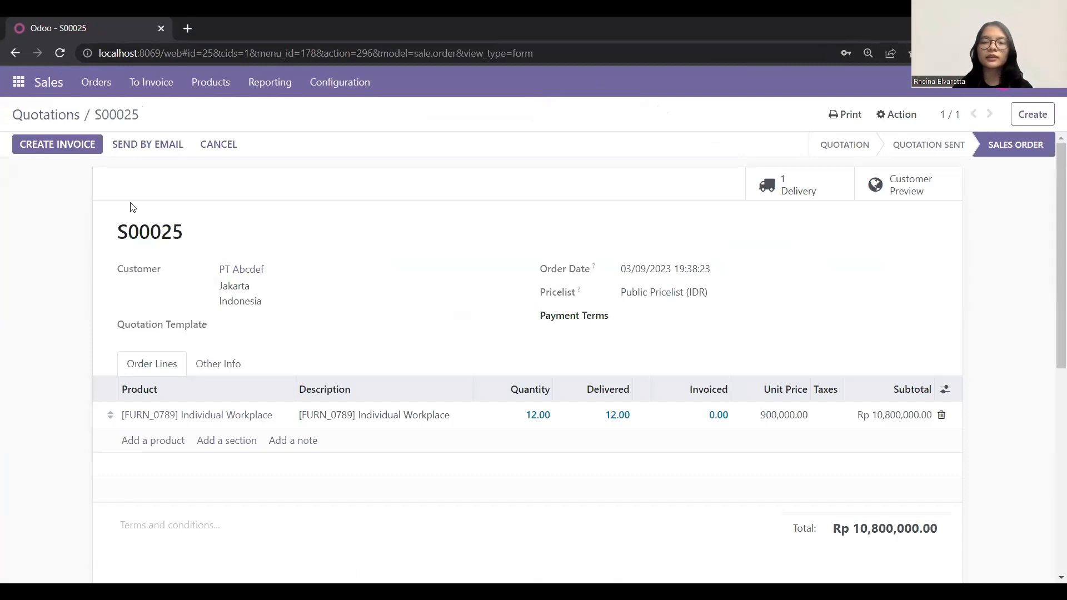
{"action": "left_click", "coordinate": [75, 146]}
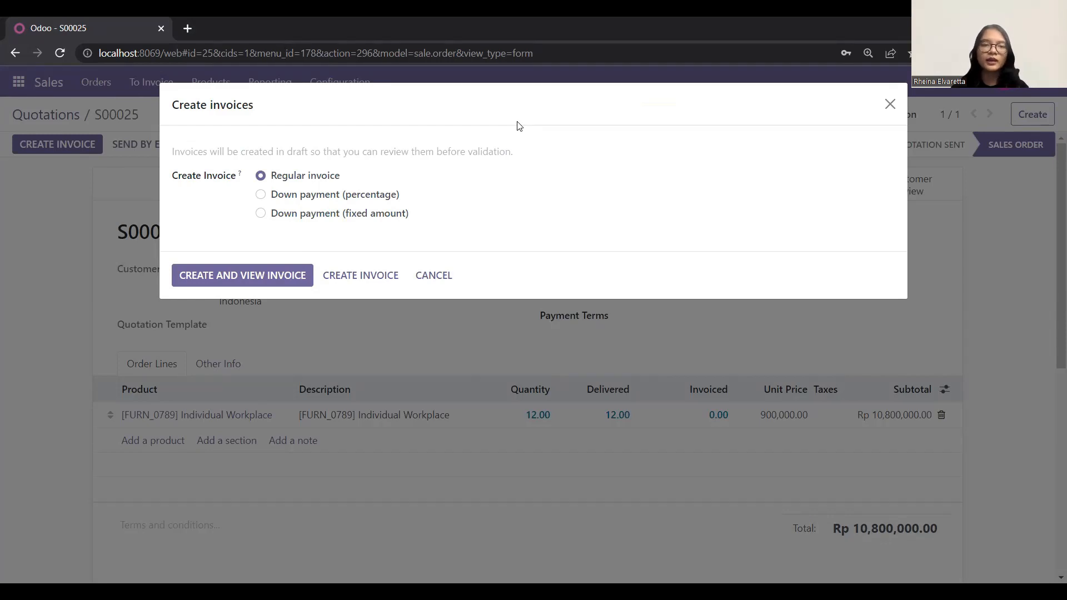
{"action": "mouse_move", "coordinate": [242, 177]}
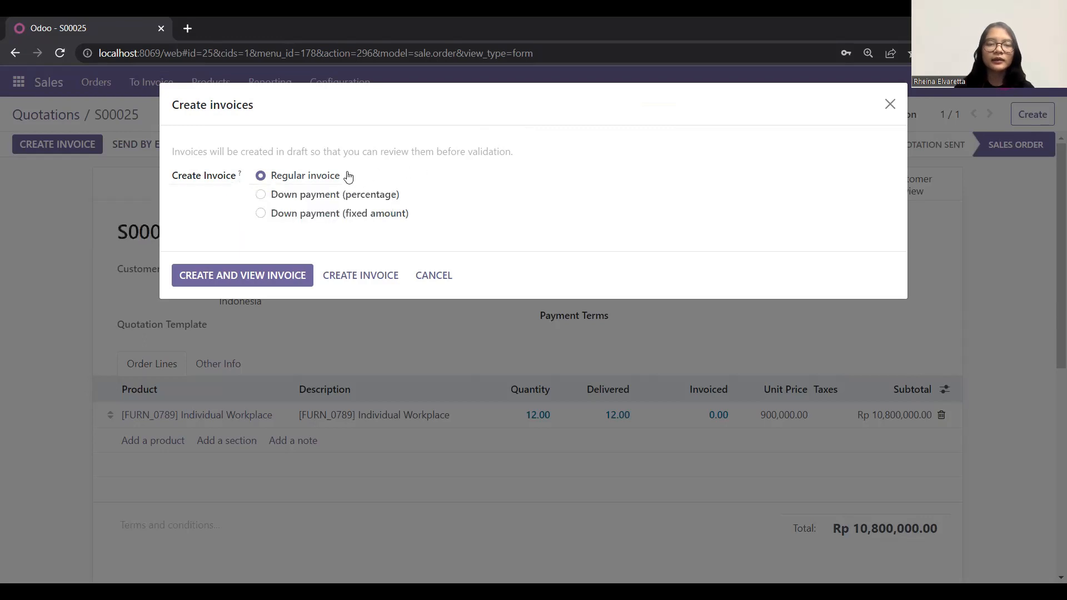
{"action": "left_click", "coordinate": [216, 280]}
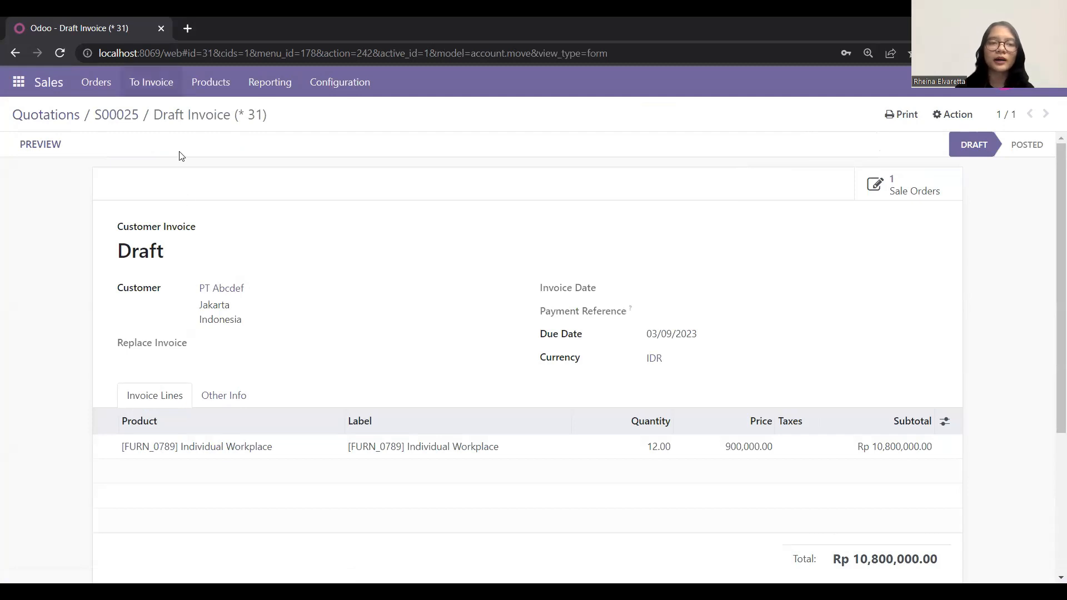
{"action": "left_click_drag", "start_coordinate": [154, 114], "coordinate": [305, 144]}
{"action": "left_click", "coordinate": [234, 159]}
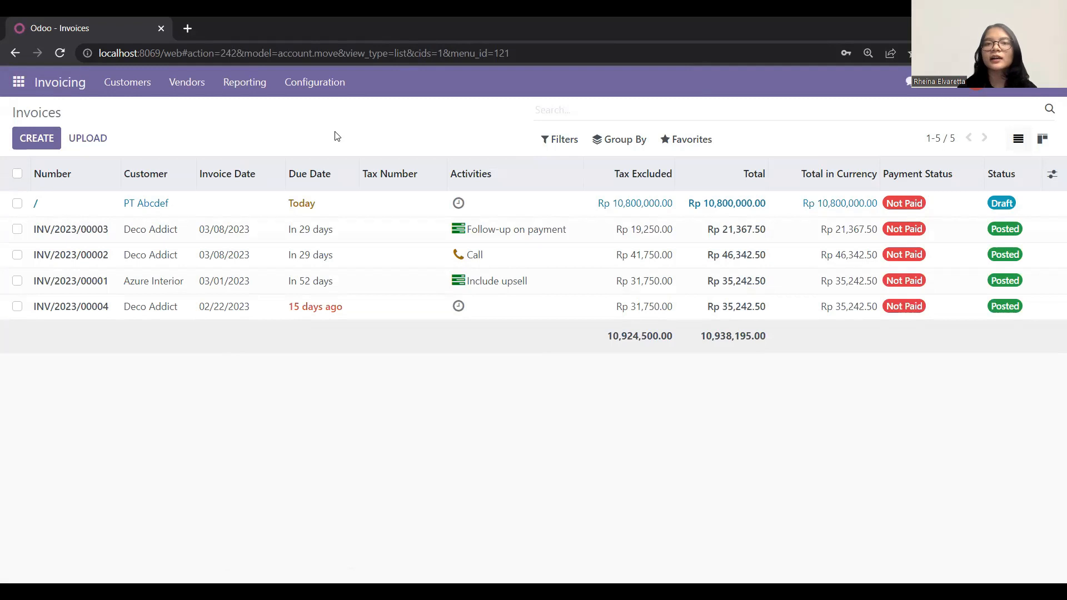
- In the Invoicing app, open the PT Abcdef draft invoice, review its lines and confirm it
{"action": "scroll", "coordinate": [778, 130], "scroll_direction": "up", "scroll_amount": 10}
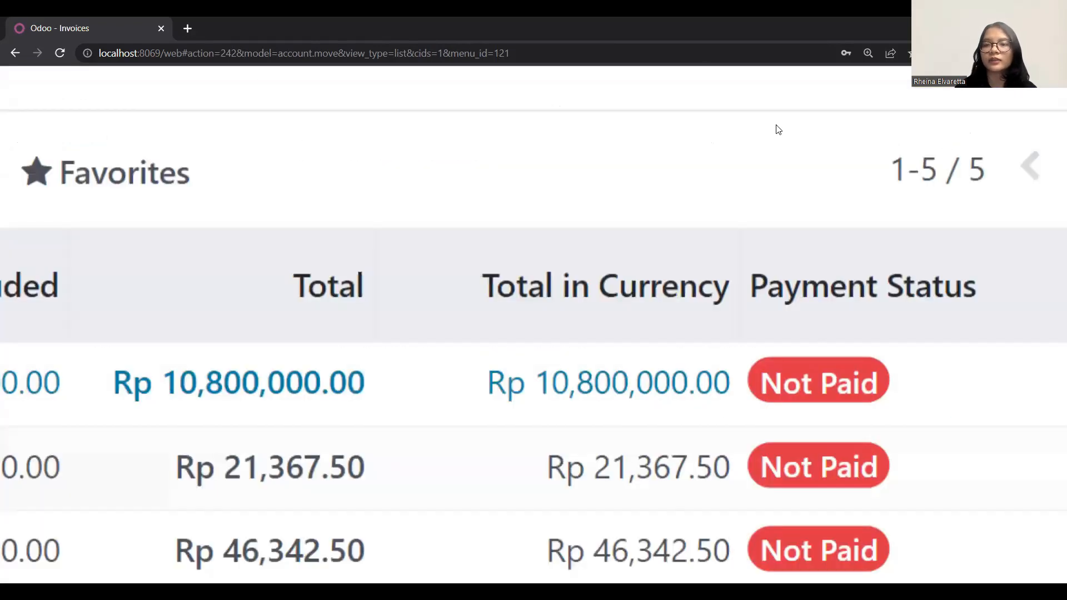
{"action": "scroll", "coordinate": [779, 129], "scroll_direction": "right", "scroll_amount": 5}
{"action": "scroll", "coordinate": [777, 130], "scroll_direction": "down", "scroll_amount": 2}
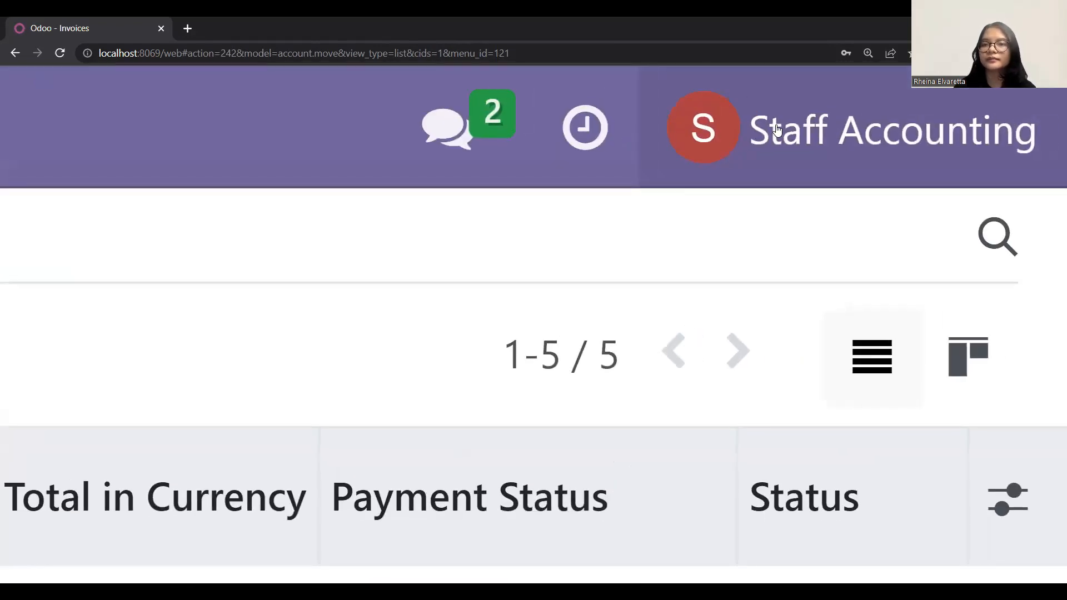
{"action": "scroll", "coordinate": [777, 131], "scroll_direction": "down", "scroll_amount": 4}
{"action": "scroll", "coordinate": [777, 130], "scroll_direction": "down", "scroll_amount": 5}
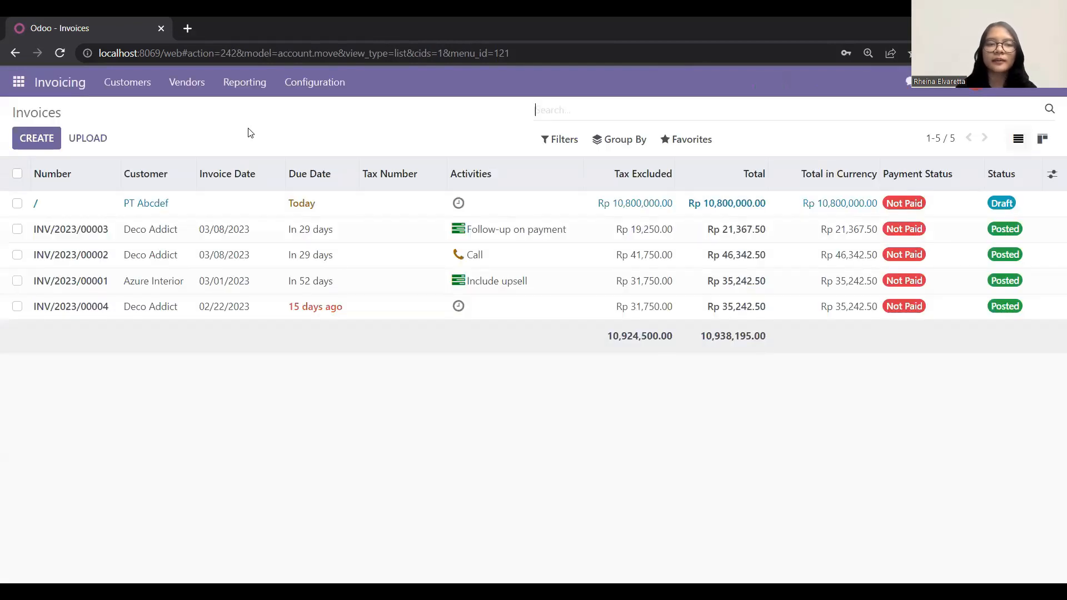
{"action": "left_click", "coordinate": [344, 205]}
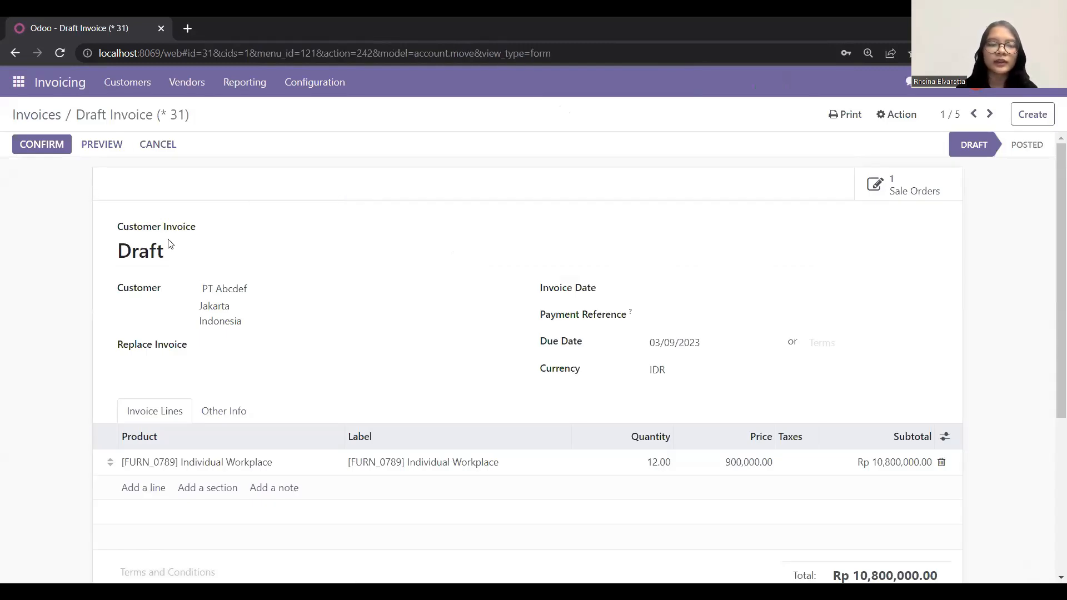
{"action": "scroll", "coordinate": [173, 239], "scroll_direction": "down", "scroll_amount": 1}
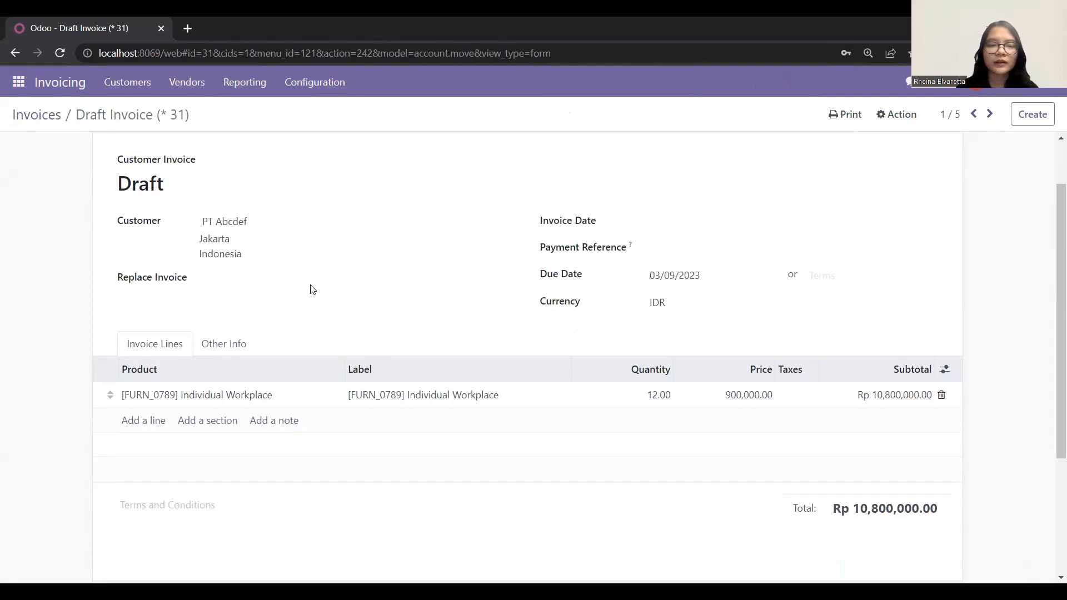
{"action": "scroll", "coordinate": [309, 287], "scroll_direction": "up", "scroll_amount": 1}
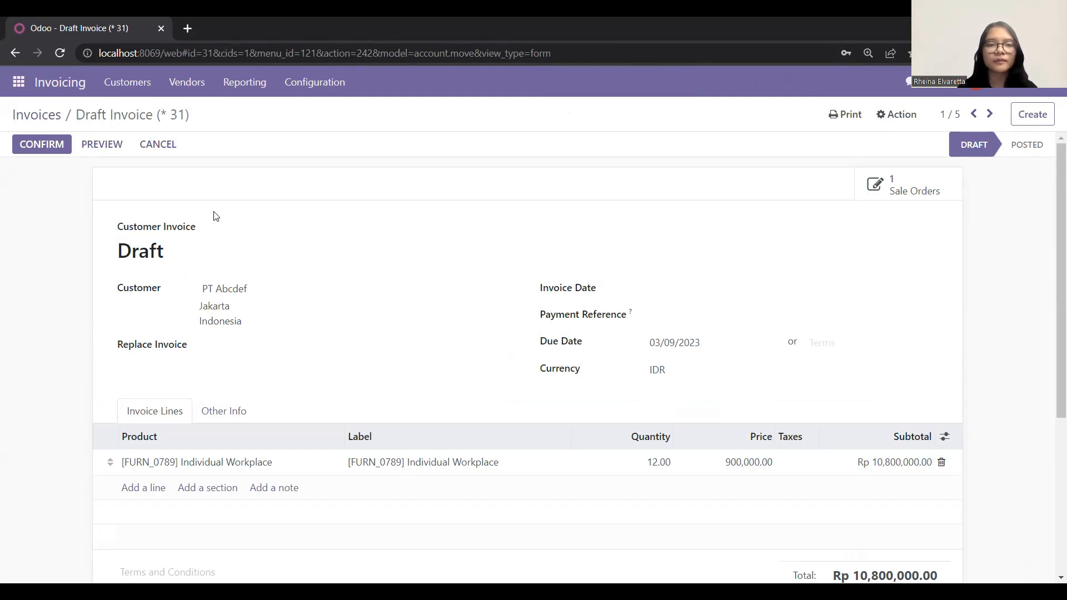
{"action": "left_click", "coordinate": [29, 146]}
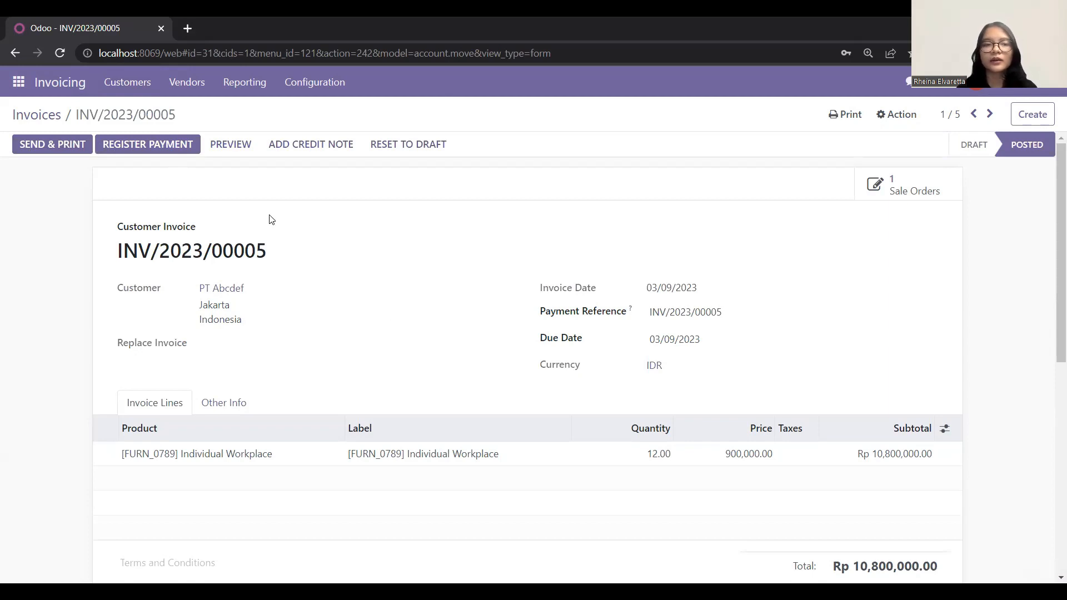
- Email the invoice with its PDF attachment to PT Abcdef using the Invoice: Sending template, with Print disabled, and check the logged message
{"action": "left_click", "coordinate": [47, 148]}
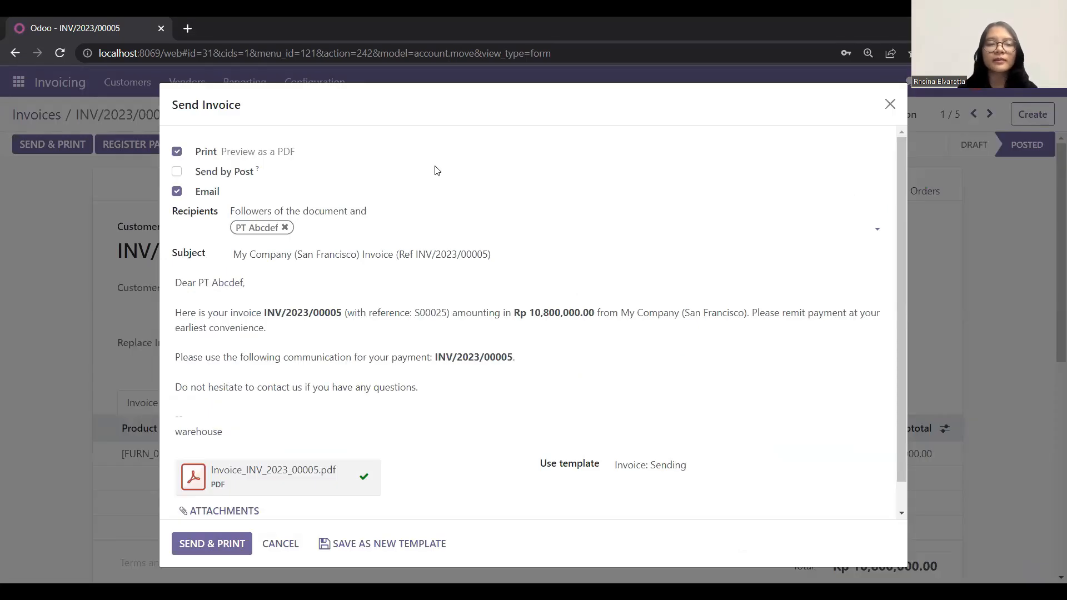
{"action": "left_click", "coordinate": [177, 153]}
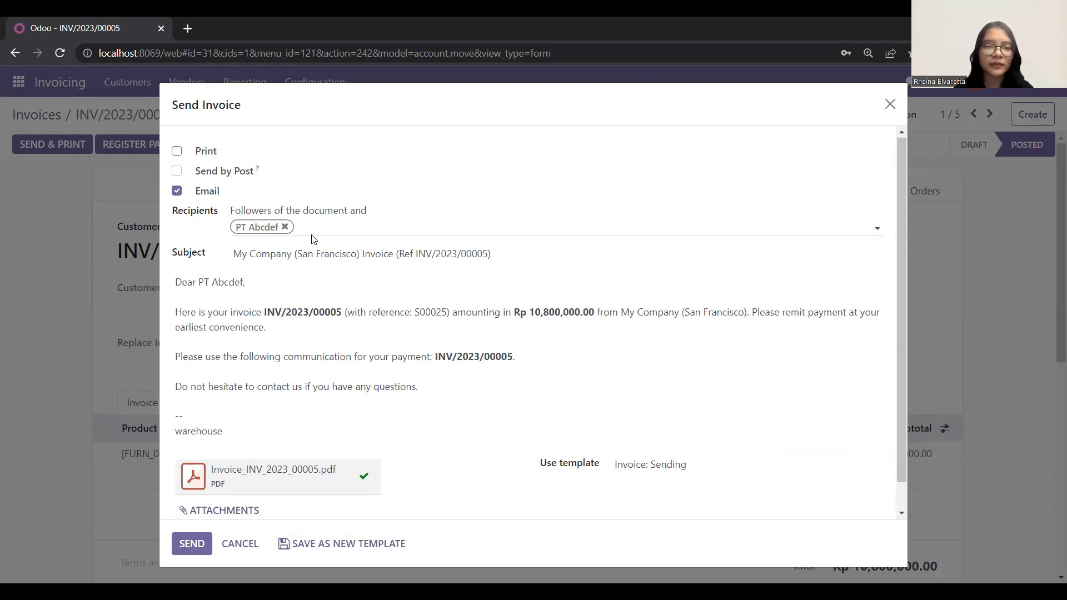
{"action": "scroll", "coordinate": [311, 236], "scroll_direction": "down", "scroll_amount": 1}
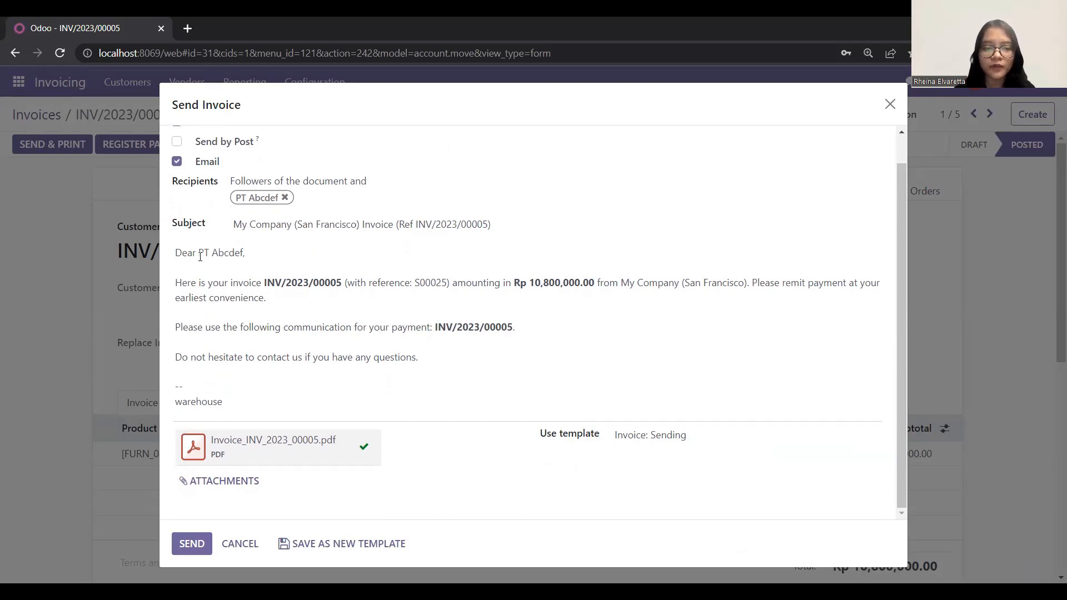
{"action": "mouse_move", "coordinate": [285, 442]}
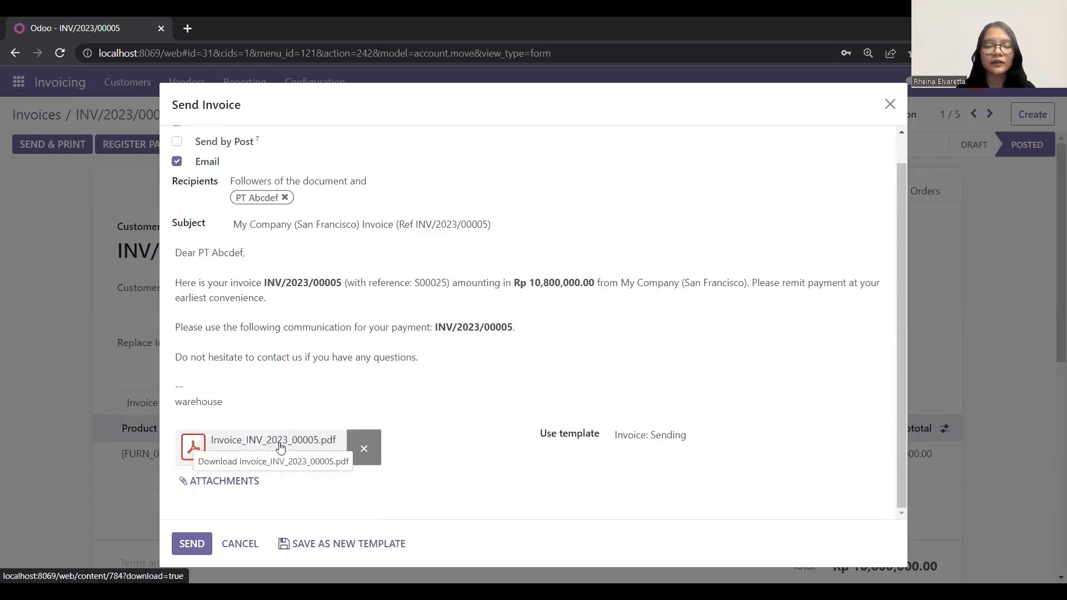
{"action": "left_click", "coordinate": [199, 541]}
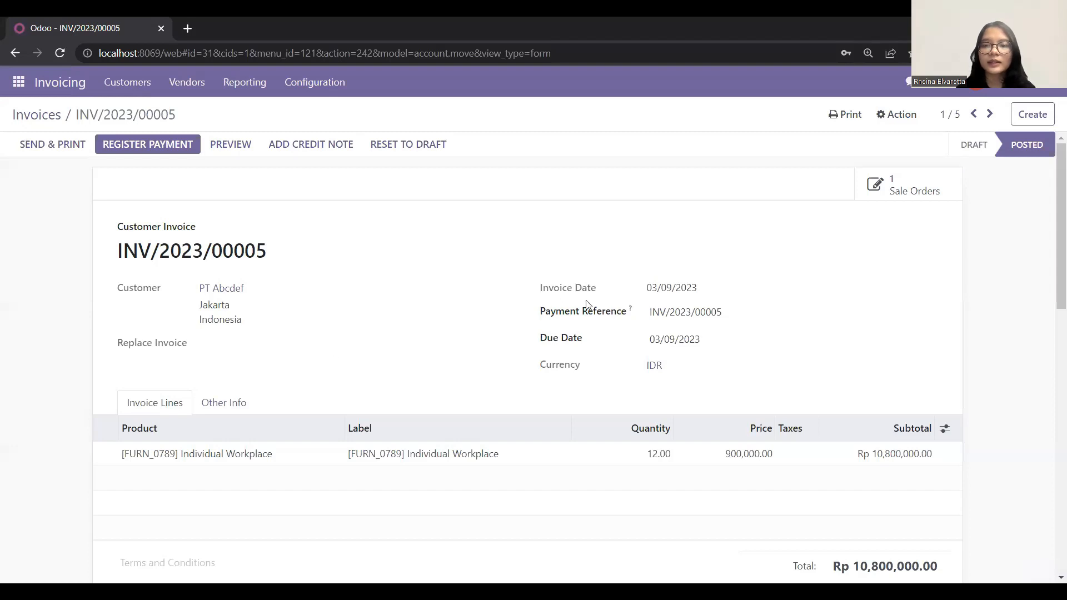
{"action": "scroll", "coordinate": [588, 304], "scroll_direction": "down", "scroll_amount": 10}
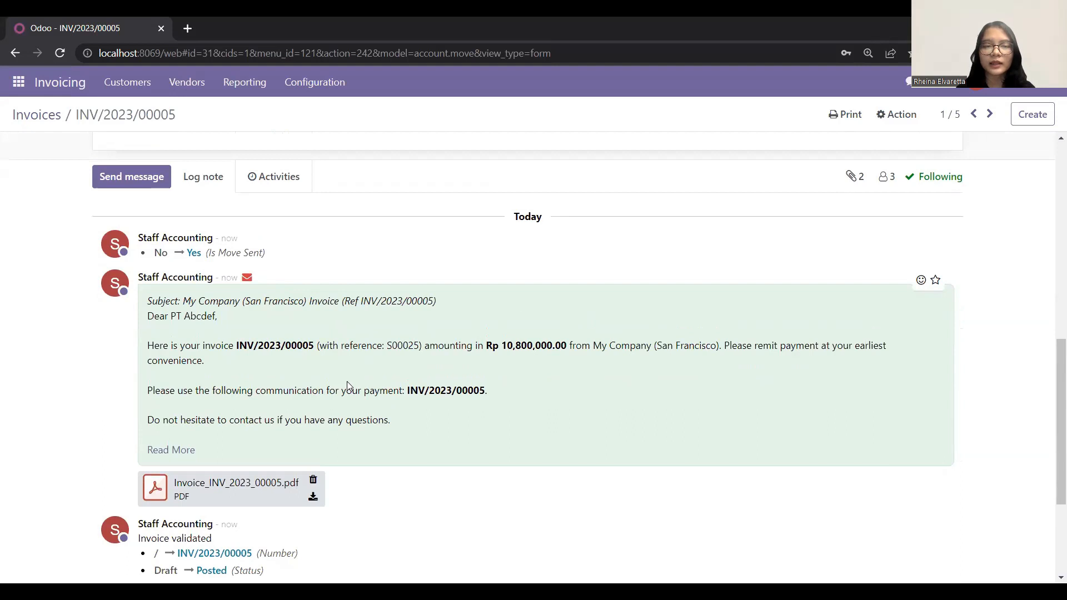
- Register a payment of Rp 10,800,000.00 for the PT Abcdef invoice in the Bank journal, with the Manual method, dated 03/09/2023
{"action": "scroll", "coordinate": [347, 381], "scroll_direction": "up", "scroll_amount": 10}
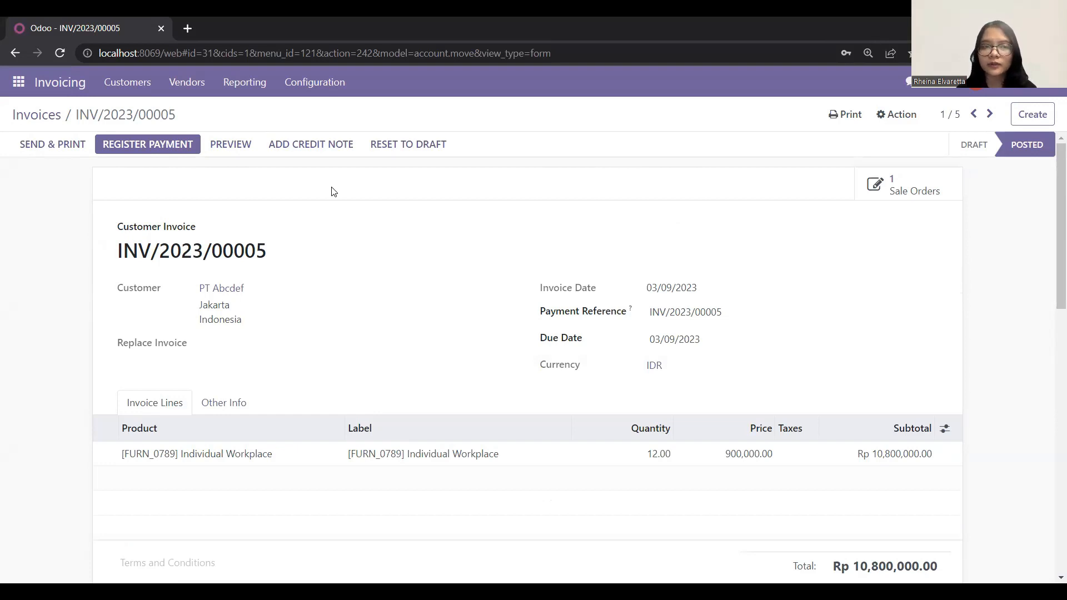
{"action": "left_click", "coordinate": [124, 144]}
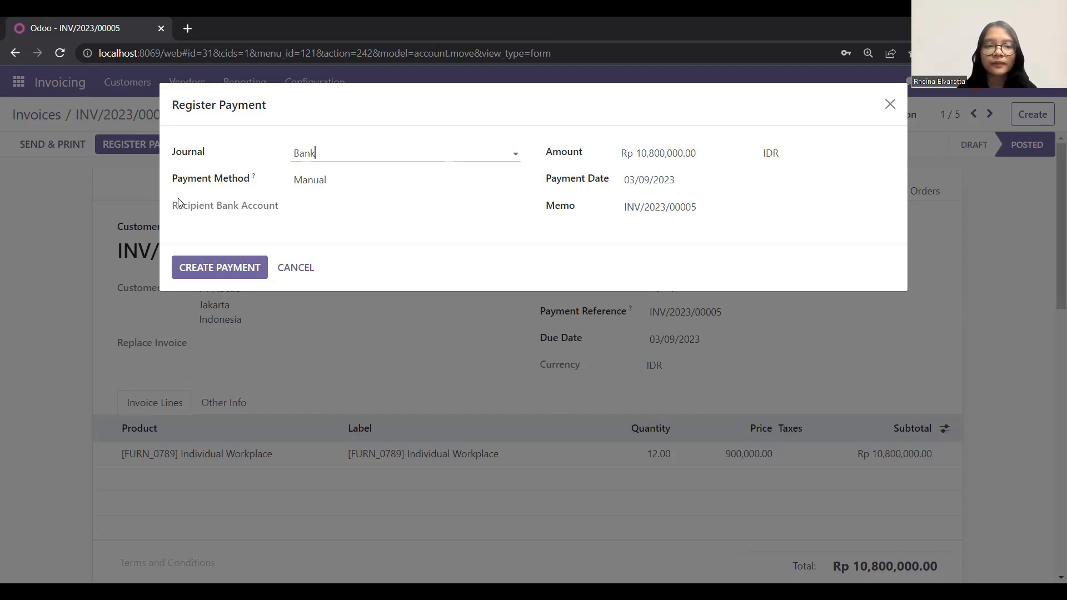
{"action": "left_click", "coordinate": [195, 262]}
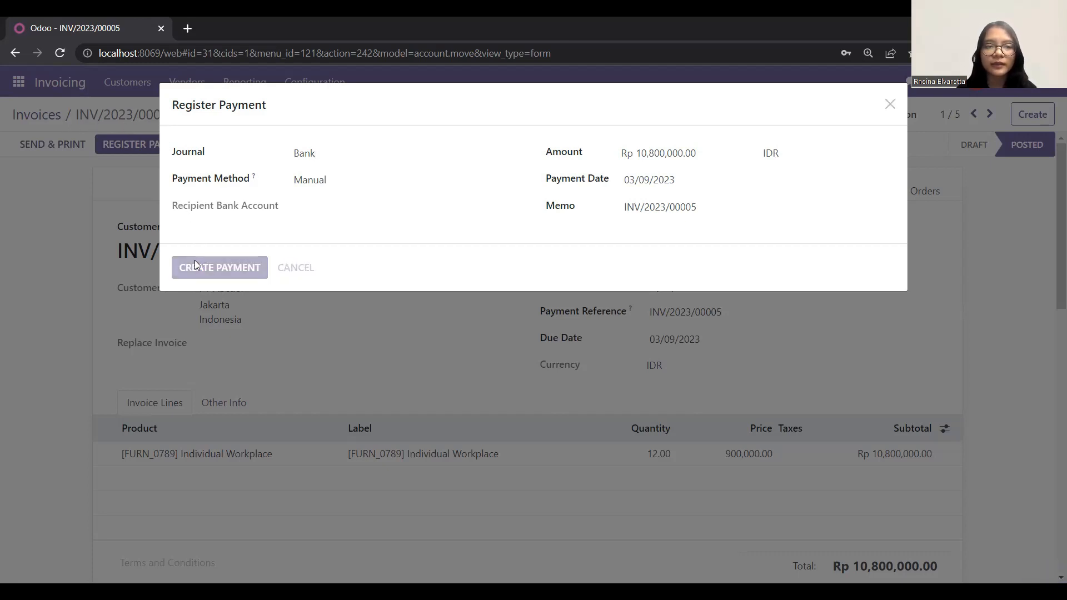